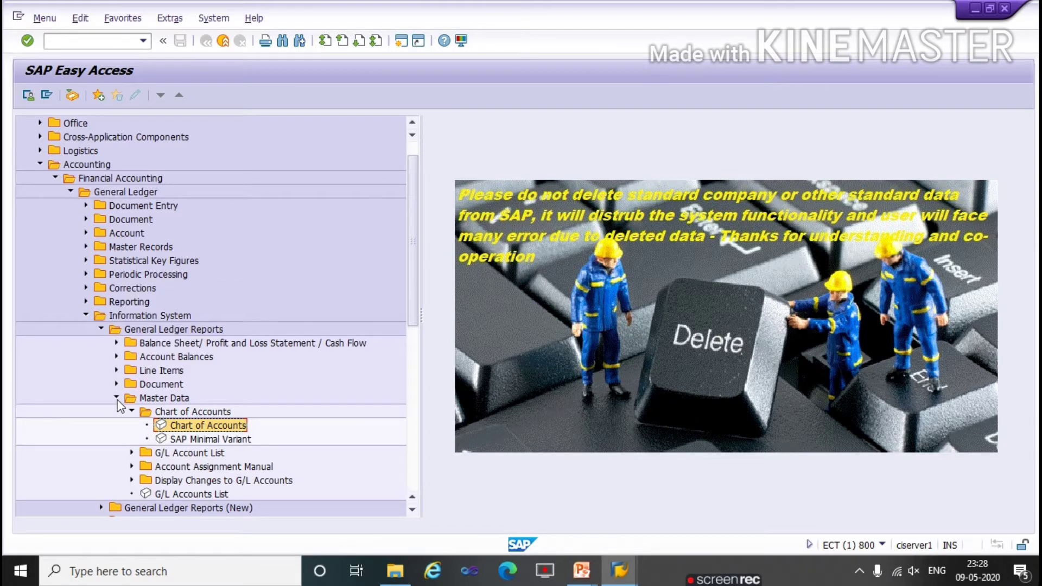
- Run the Chart of Accounts report from the Master Data folder for chart of accounts TATA
double_click(161, 426)
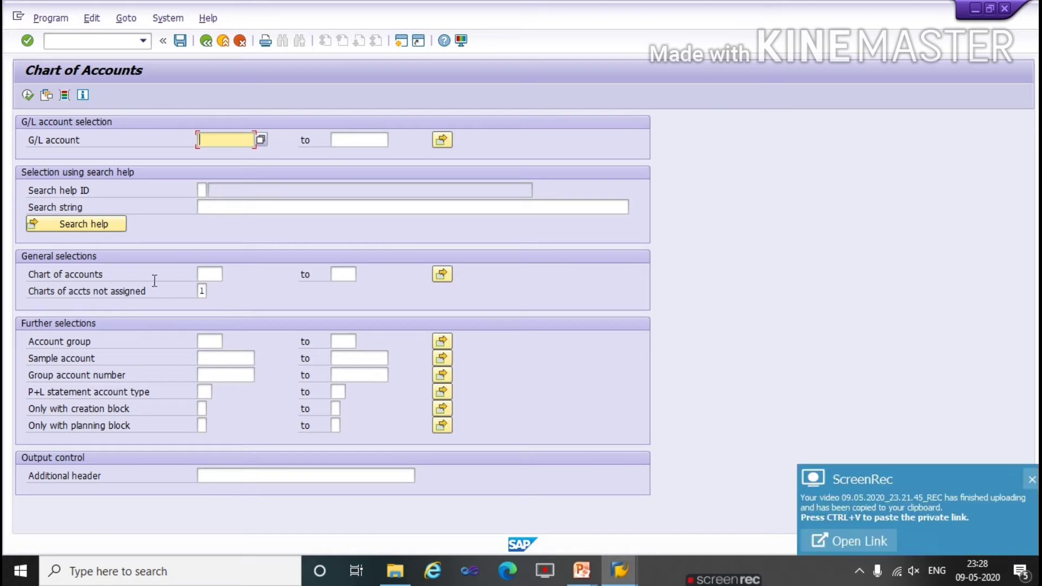
click(206, 278)
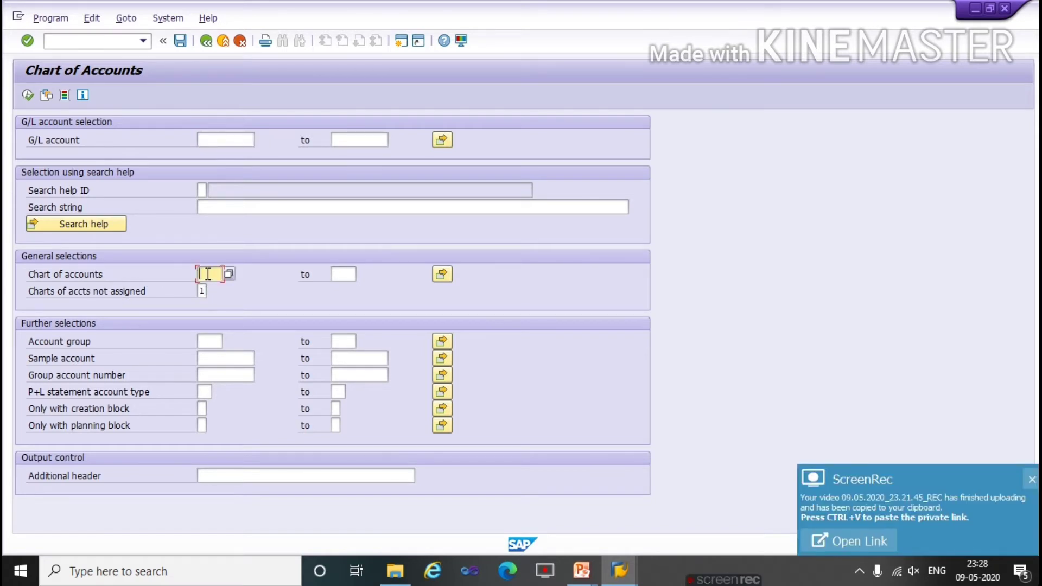
text(TATA)
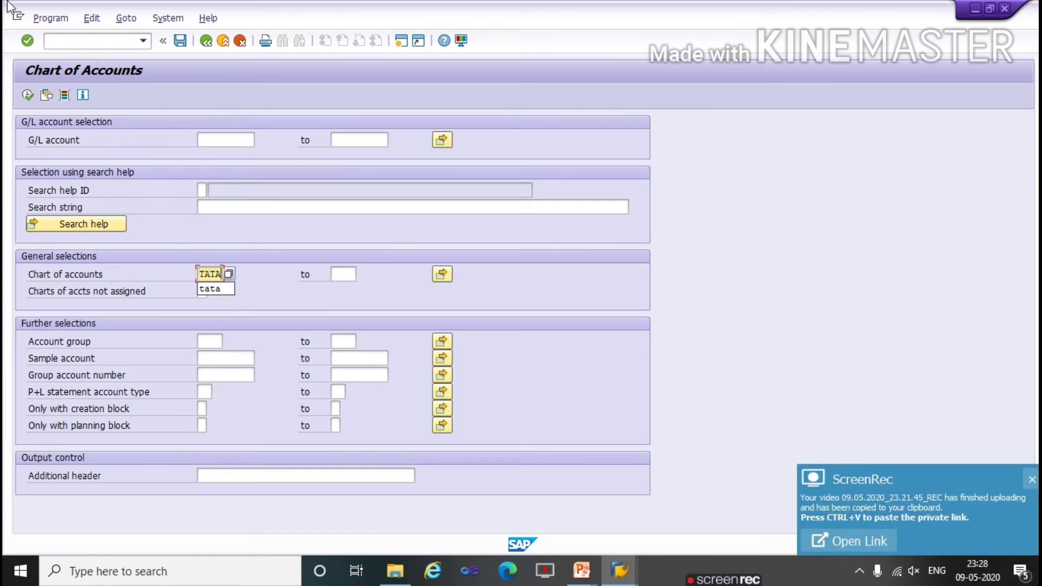
click(28, 95)
click(28, 95)
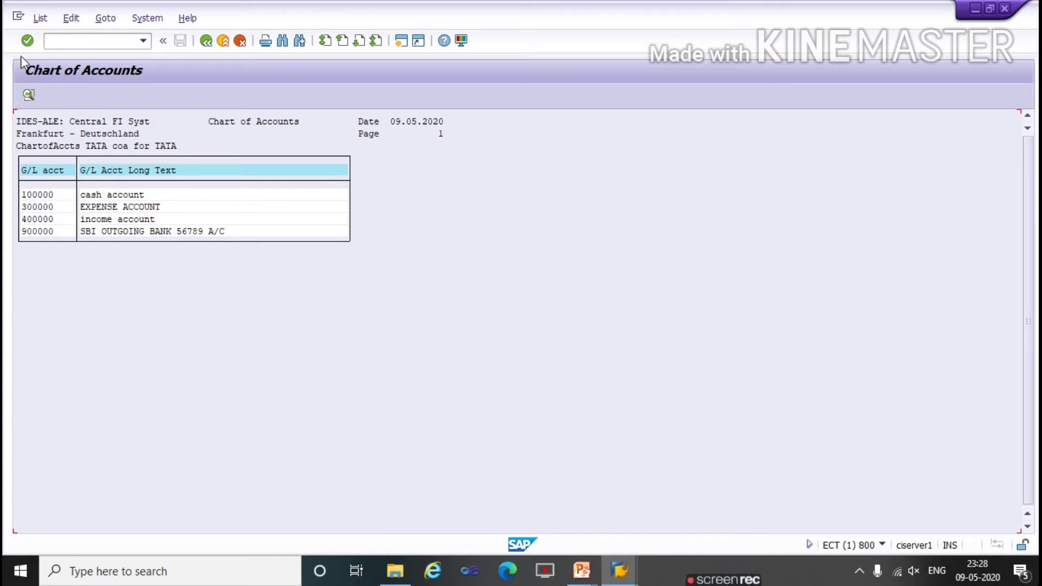
- View the export options available for the chart of accounts list and return to the SAP Easy Access screen
click(41, 19)
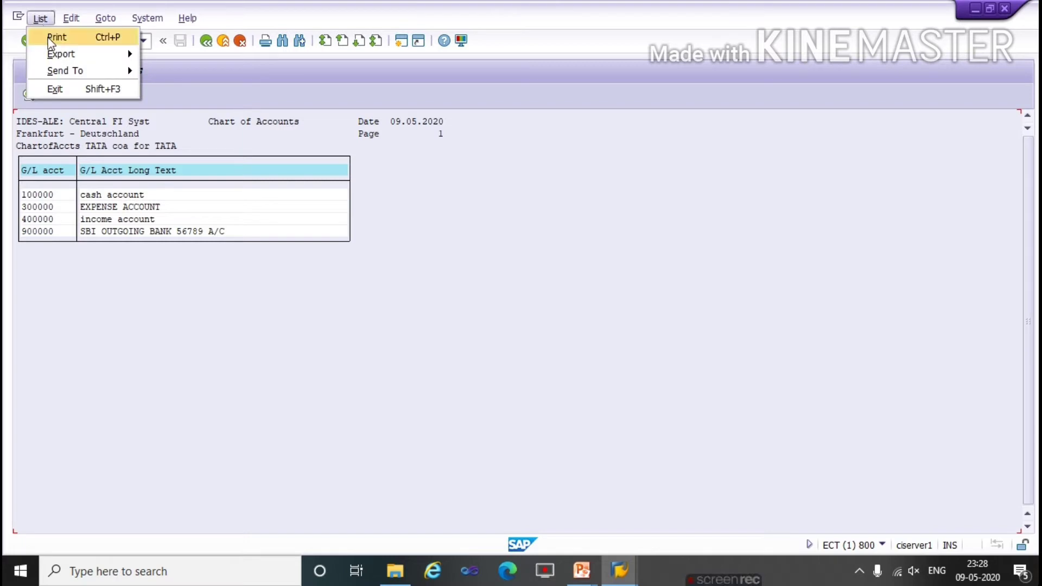
mouse_move(58, 54)
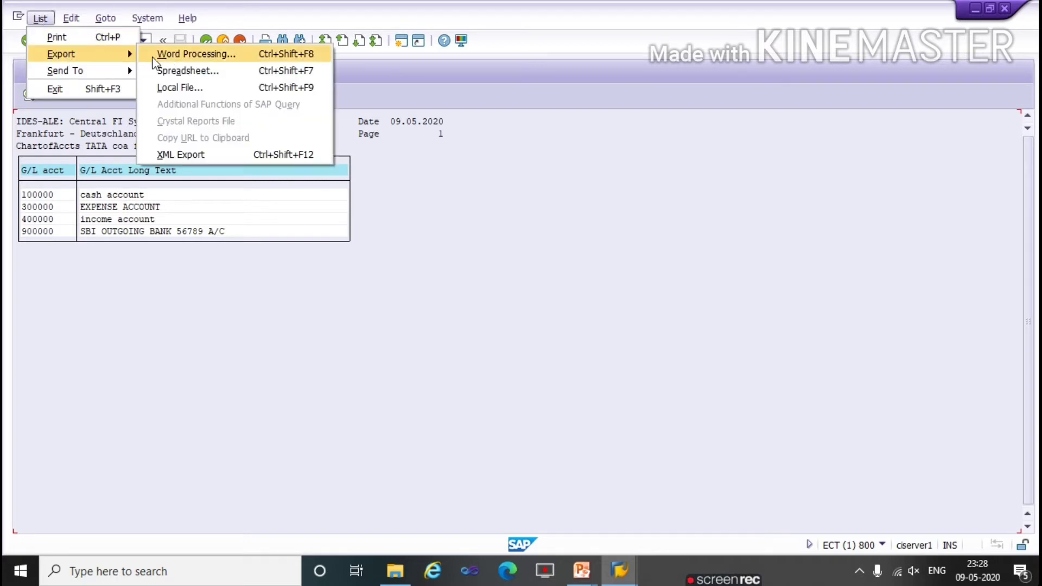
click(429, 167)
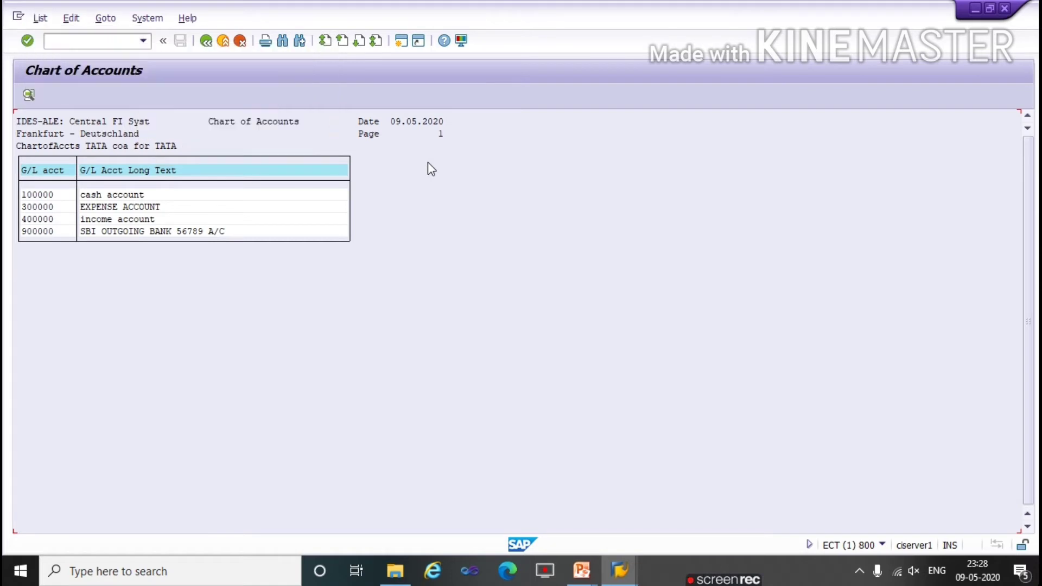
click(205, 41)
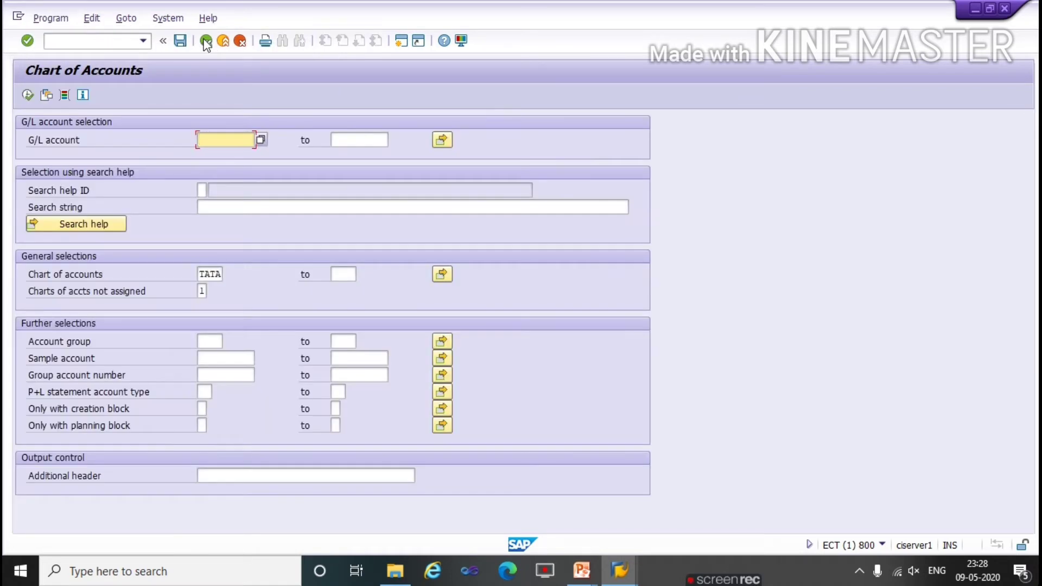
click(206, 41)
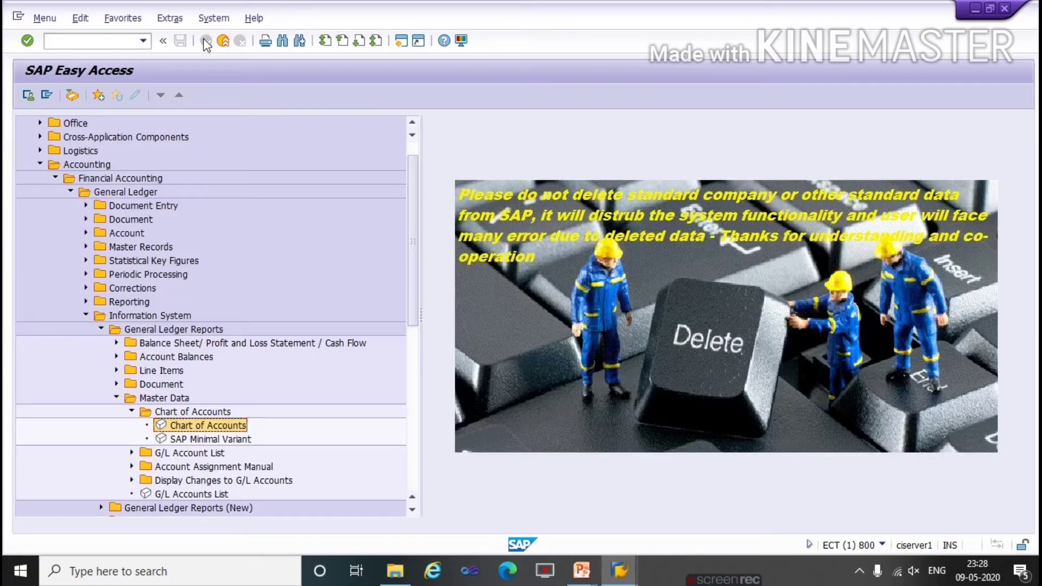
- Check the report list in the presentation slide, and open the G/L Account List report from the Master Data folder in SAP
key(alt+Tab)
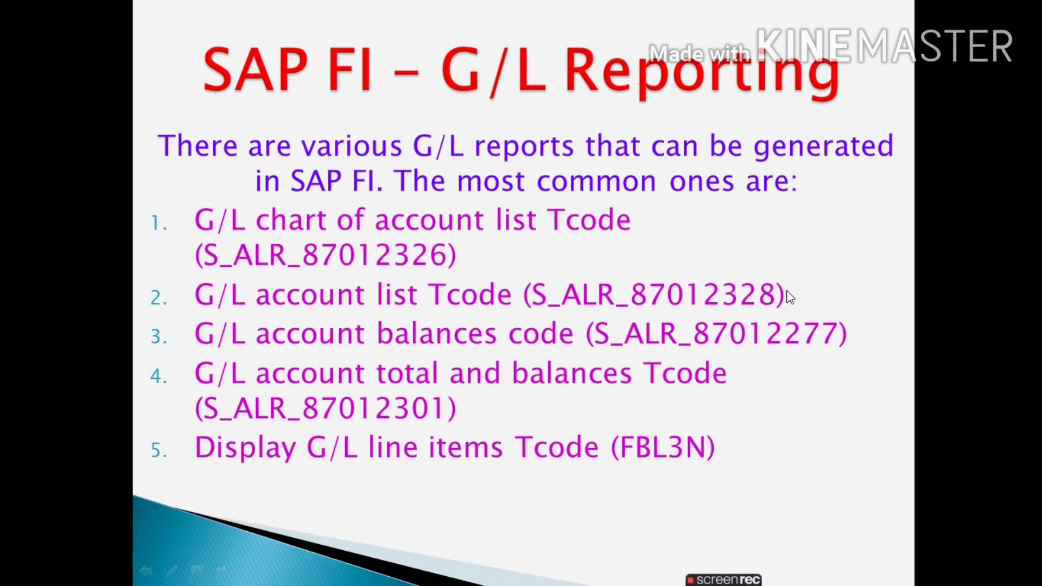
key(alt+Tab)
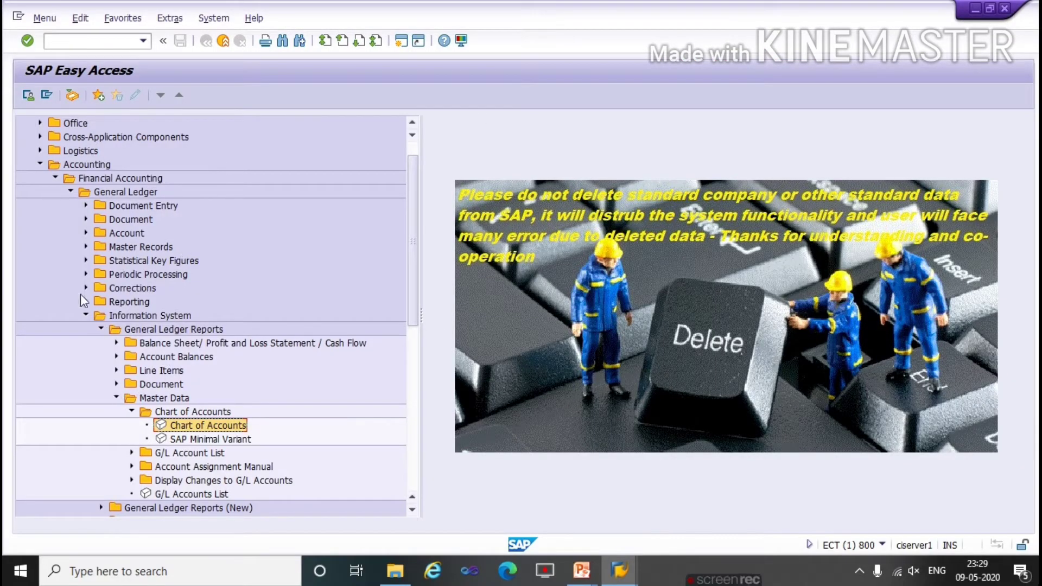
click(131, 413)
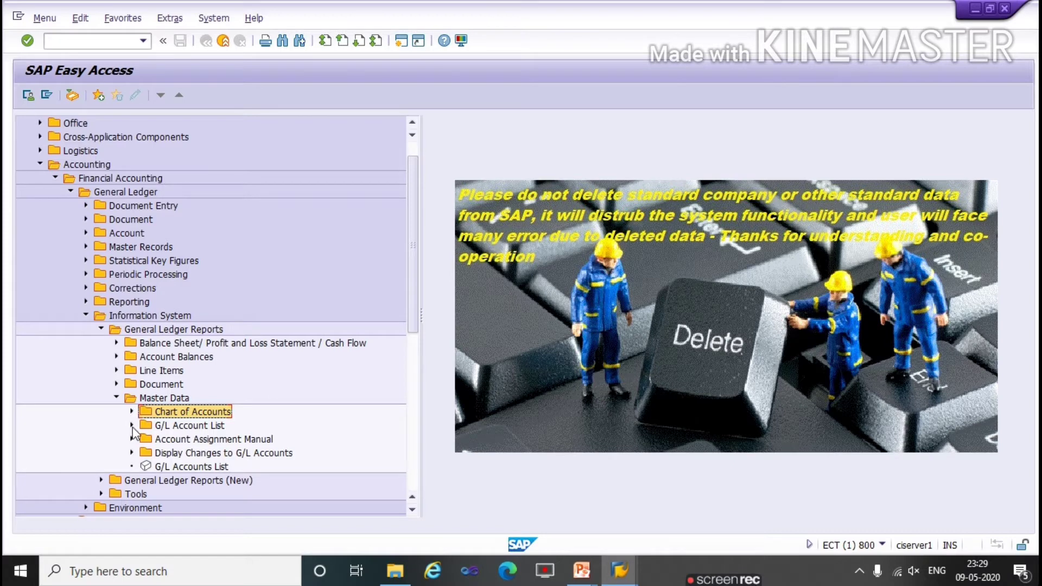
click(132, 425)
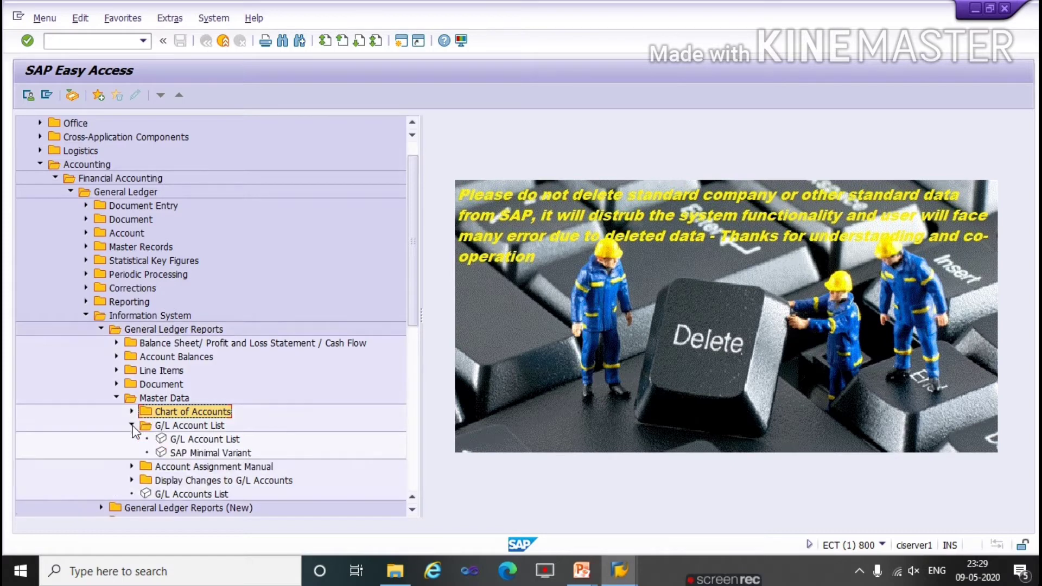
click(161, 441)
double_click(161, 440)
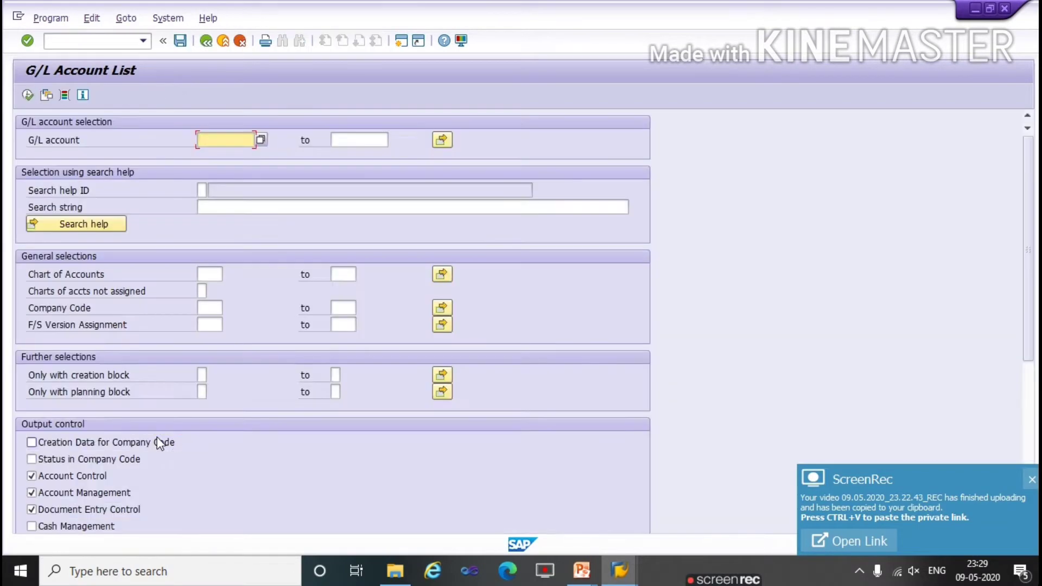
- Enter chart of accounts TAT and company code TATA, and try to run the G/L account list
click(212, 274)
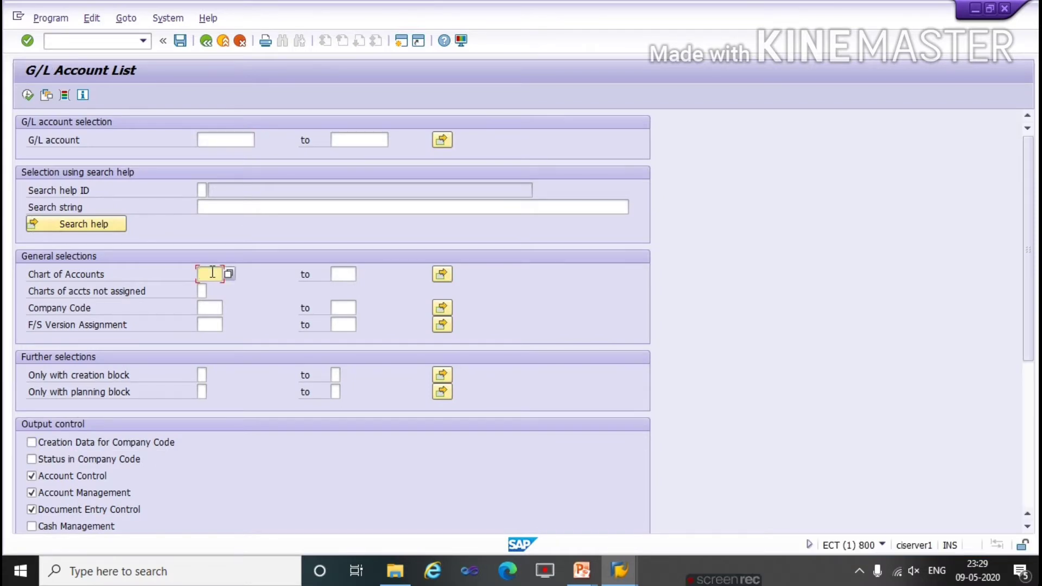
text(TAT)
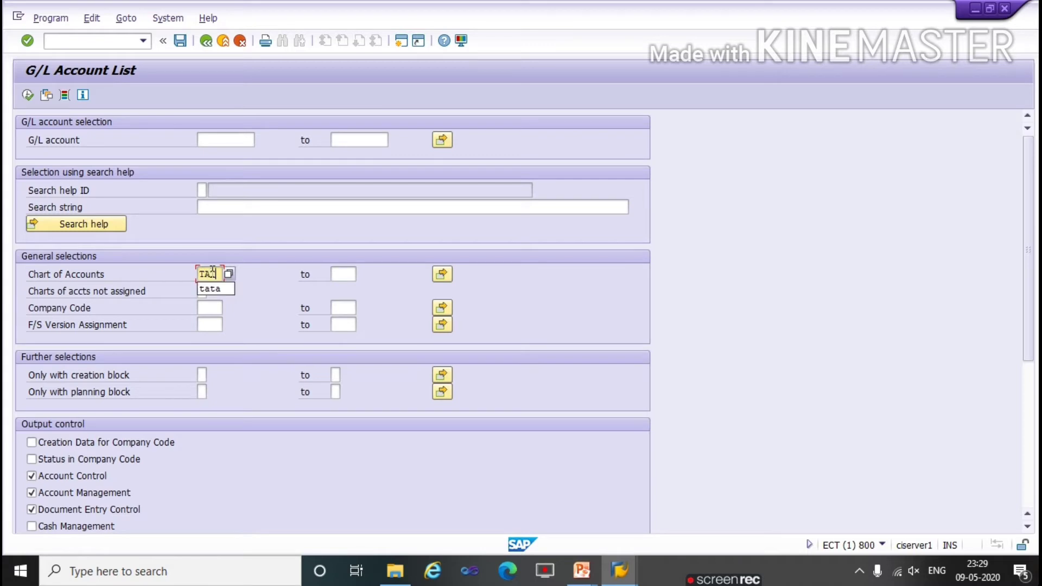
click(219, 308)
text(TATA)
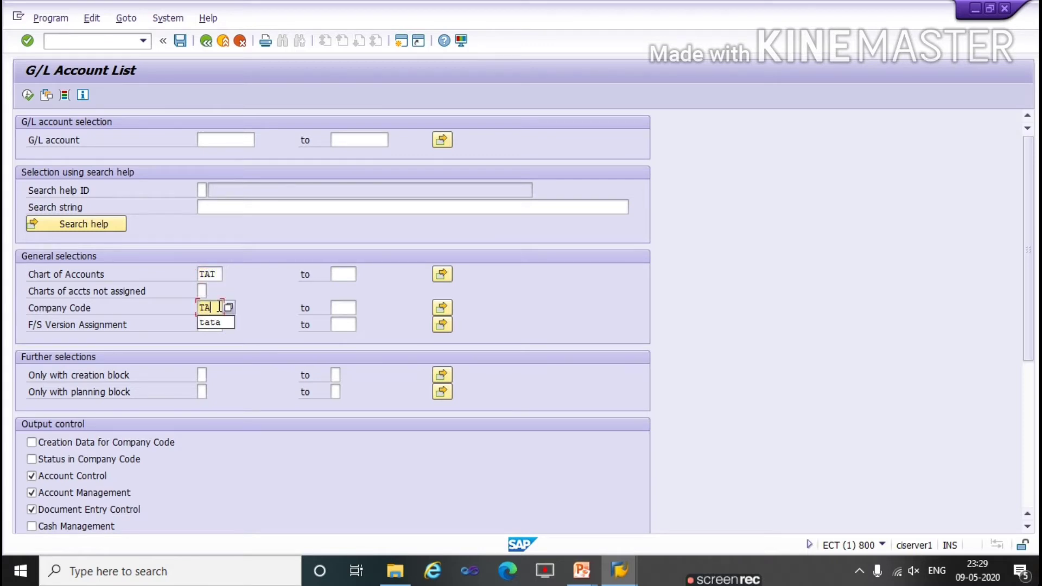
click(28, 95)
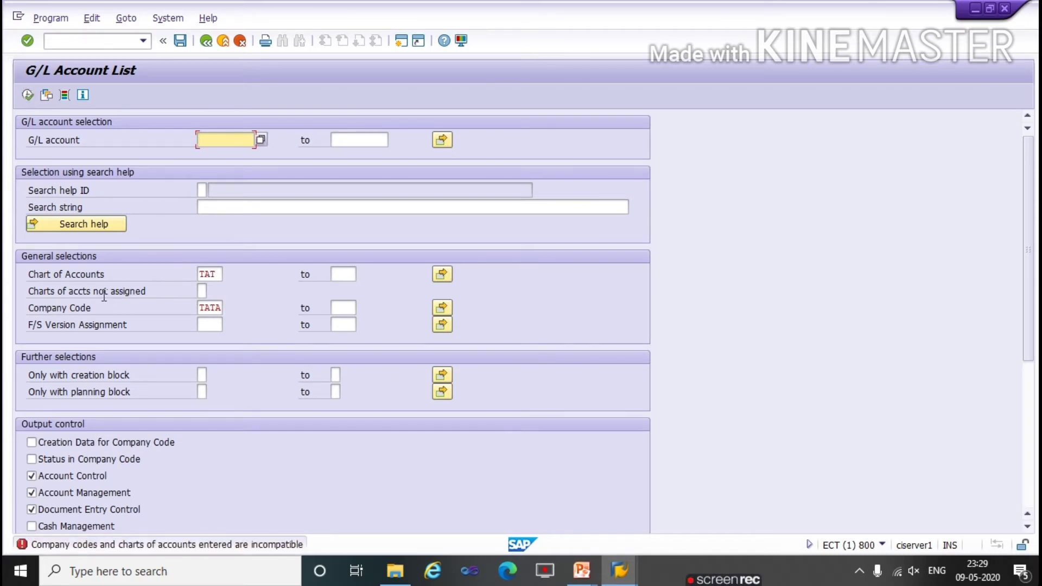
- Correct the chart of accounts to TATA and execute the G/L account list
click(215, 274)
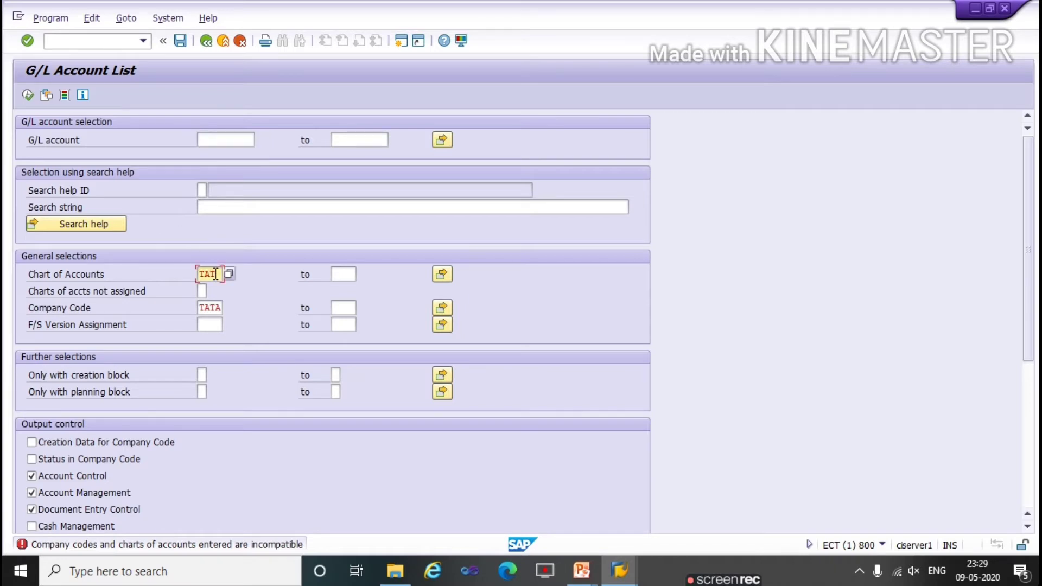
text(A)
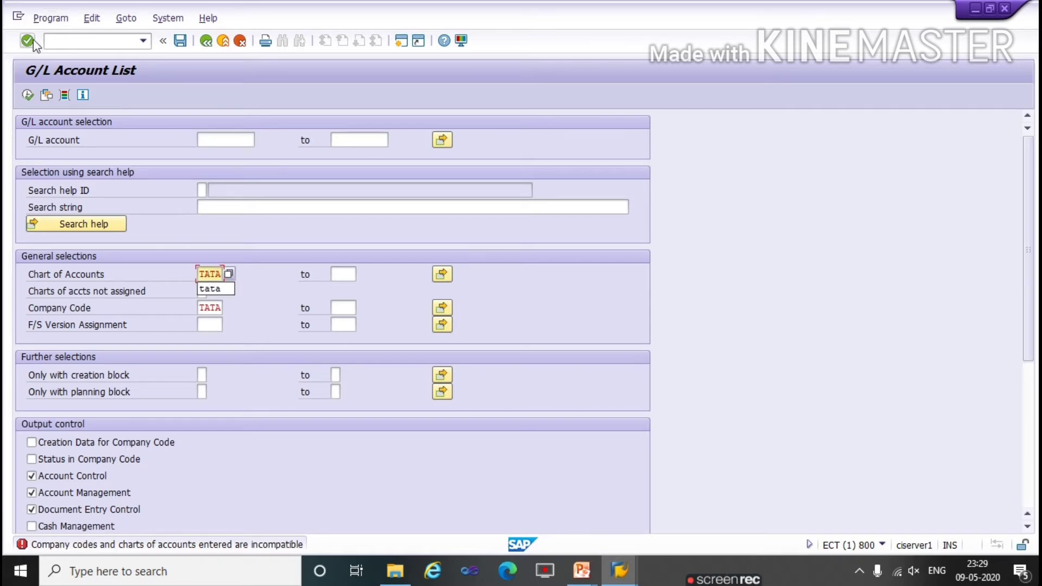
click(27, 94)
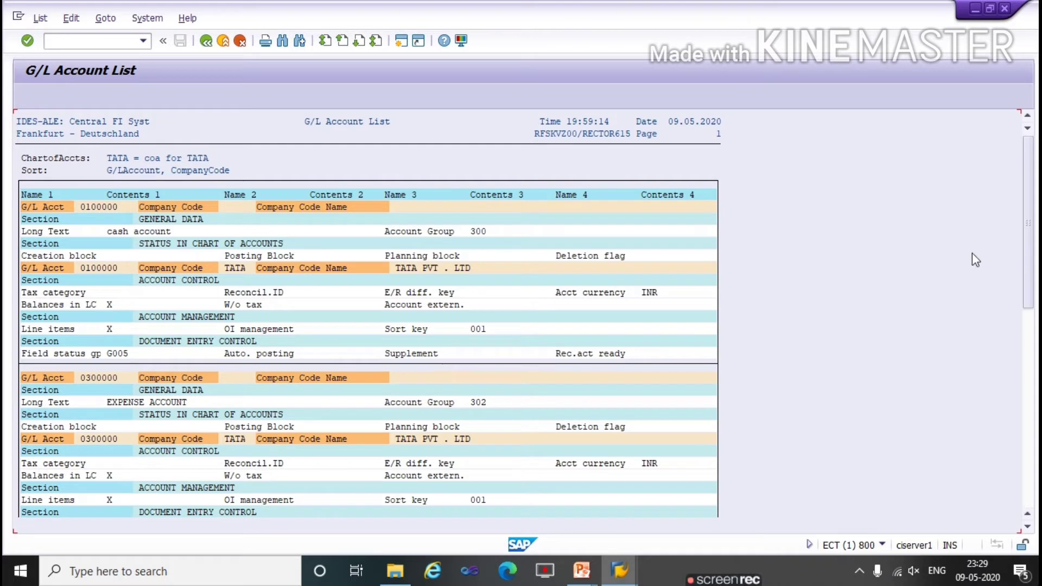
- Review the remaining account entries and the list's output options, and return to the SAP Easy Access screen
drag(1030, 251, 990, 247)
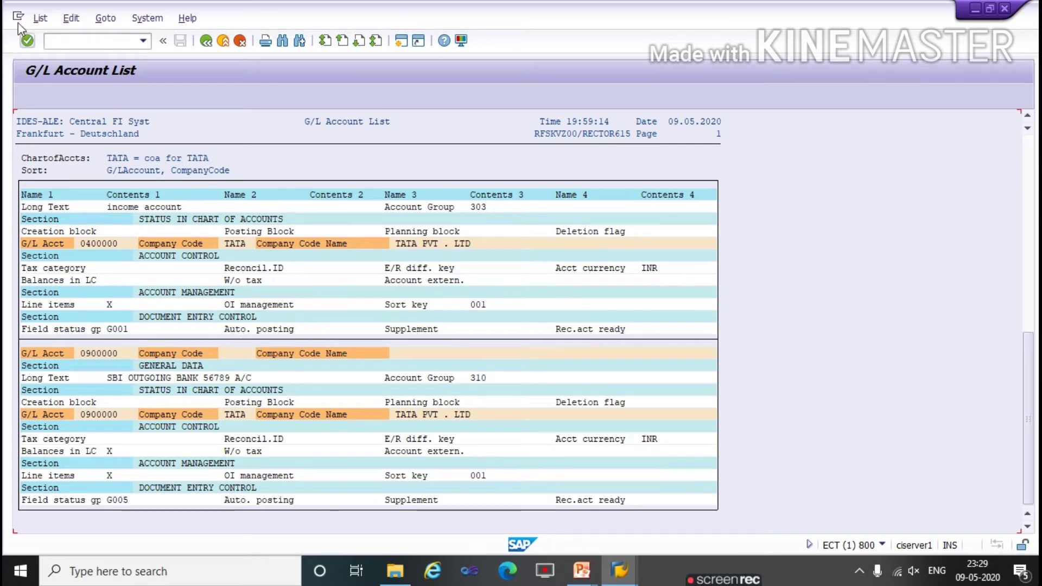
click(39, 20)
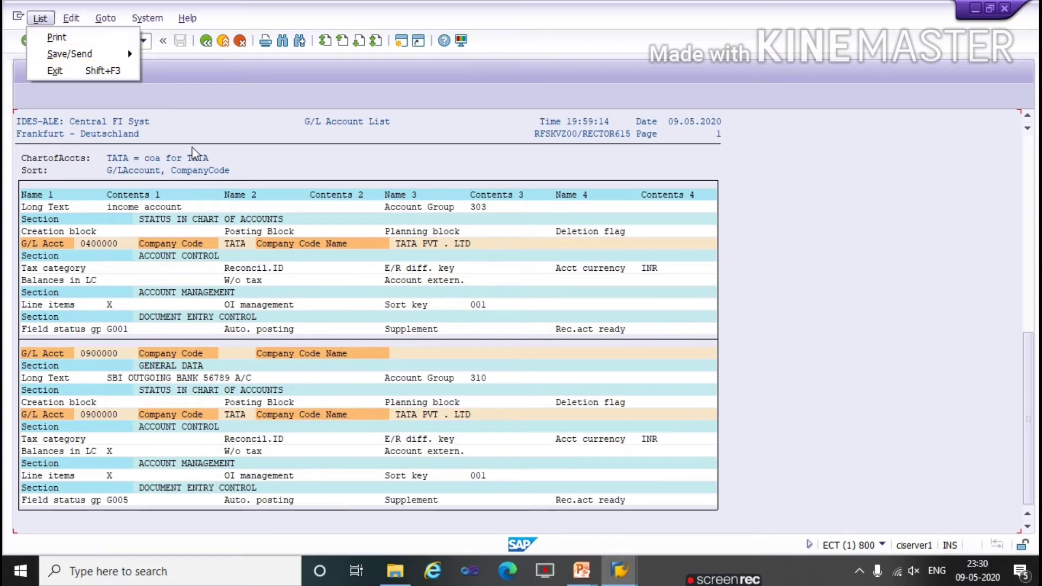
click(810, 207)
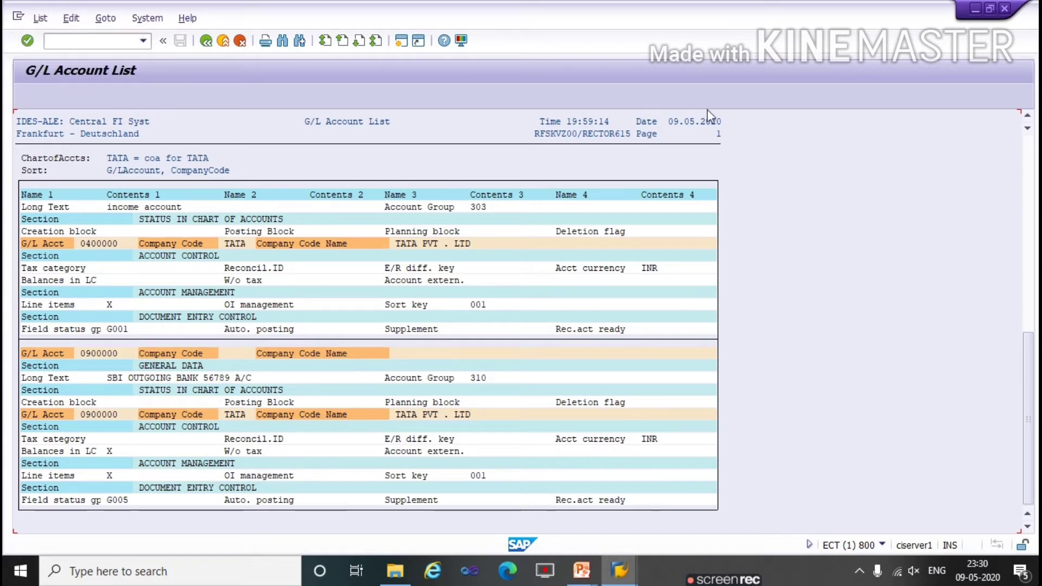
click(204, 42)
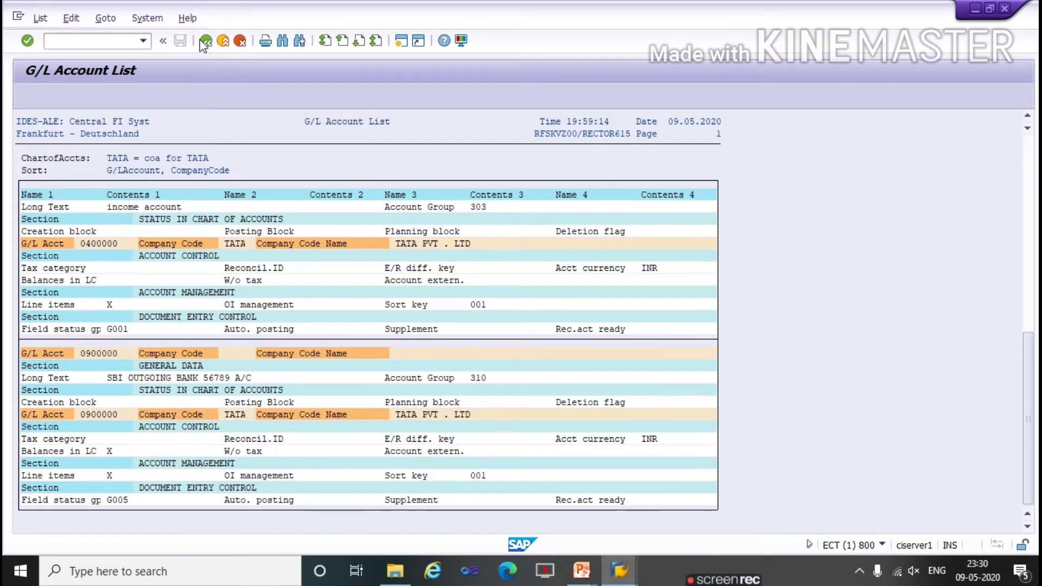
click(204, 42)
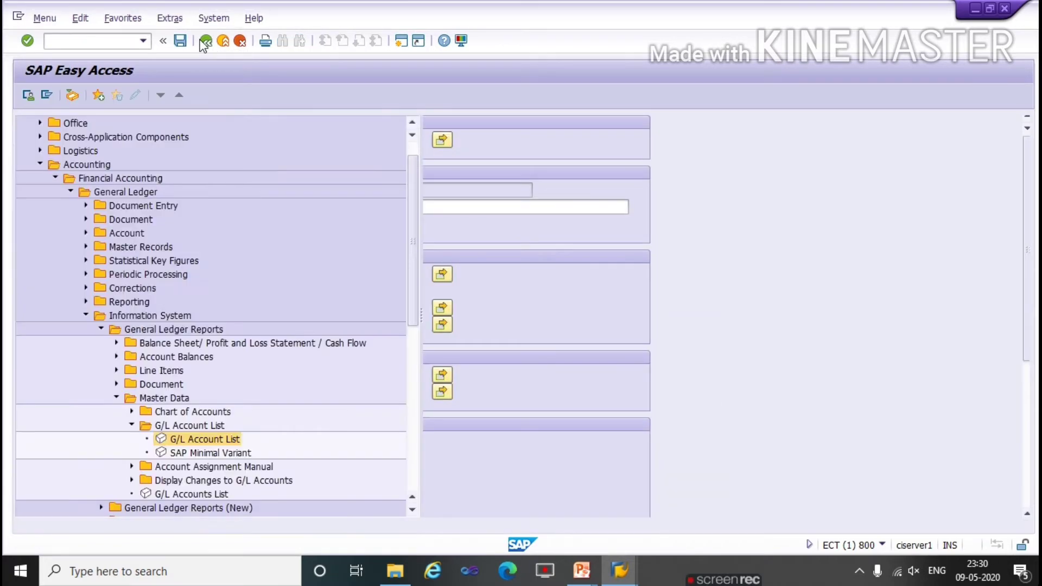
- Check the slide for the next report, and open G/L Account Balances from the general Account Balances reports in SAP
key(alt+Tab)
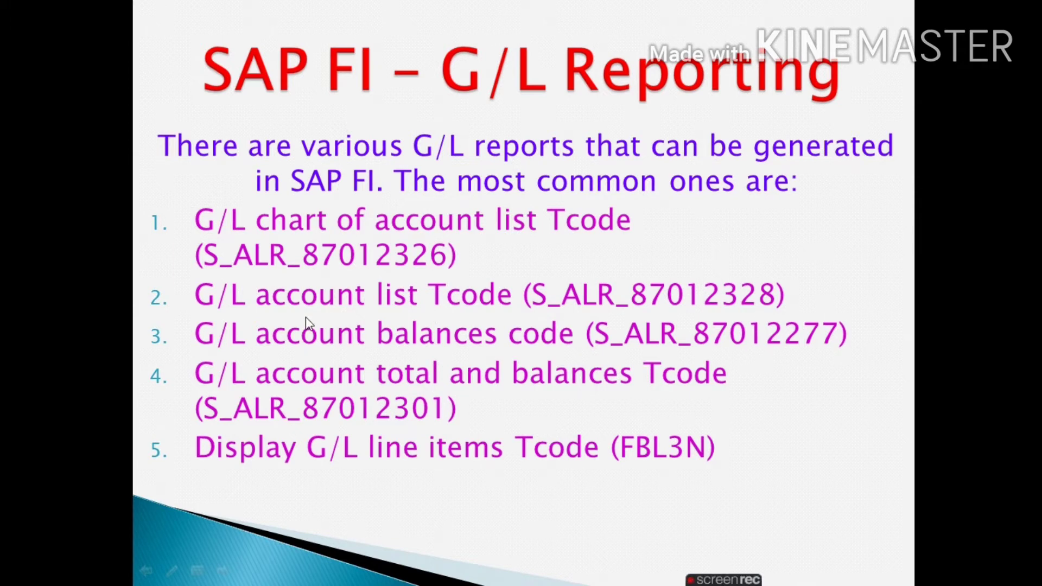
key(alt+Tab)
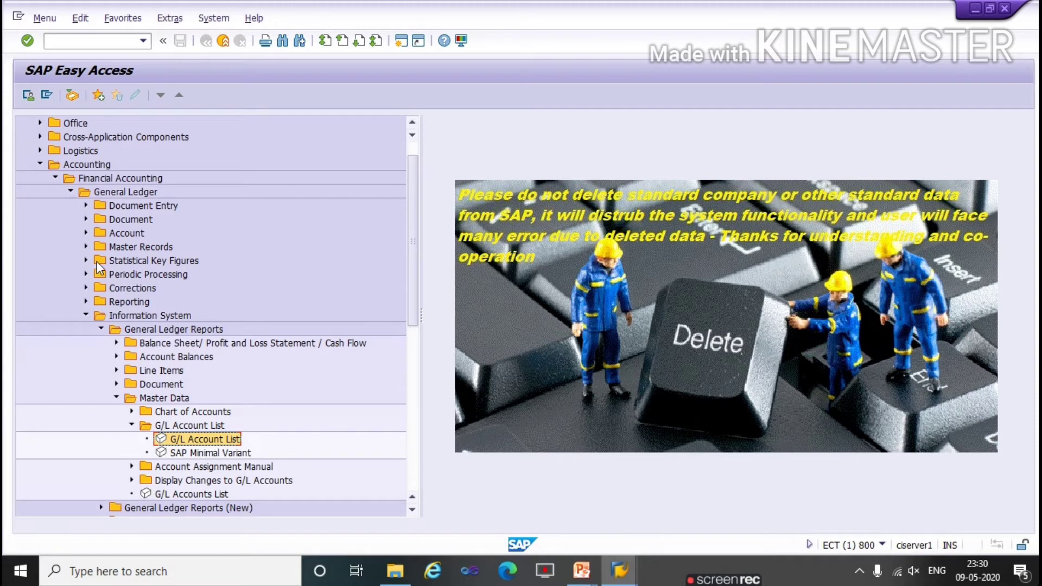
click(116, 358)
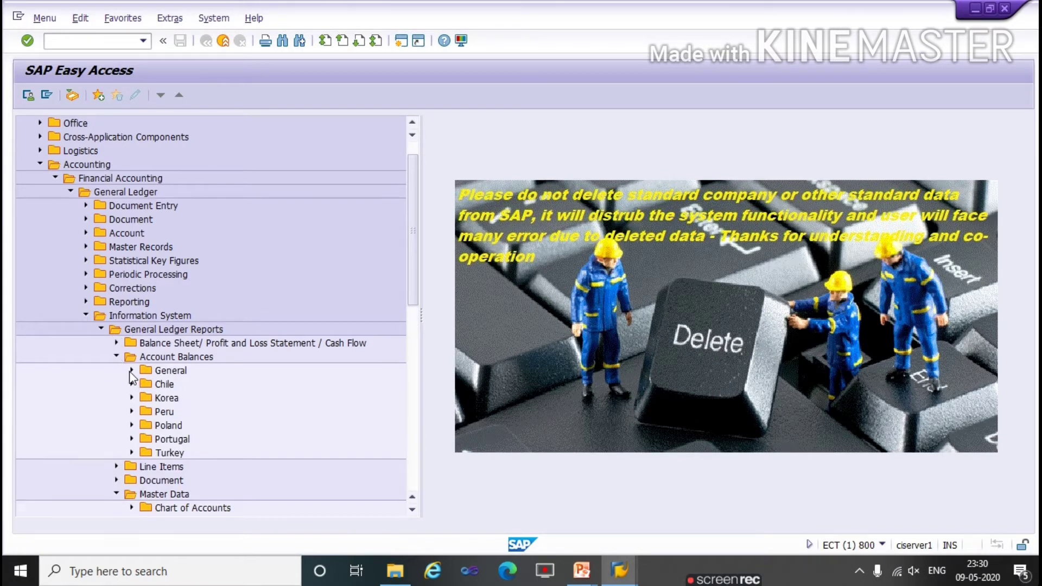
click(131, 371)
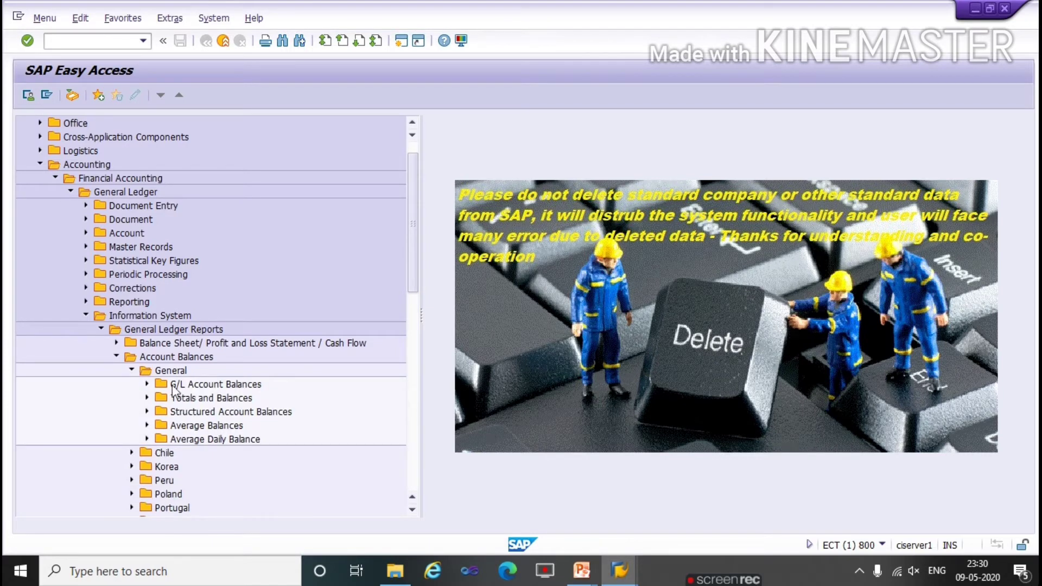
click(148, 385)
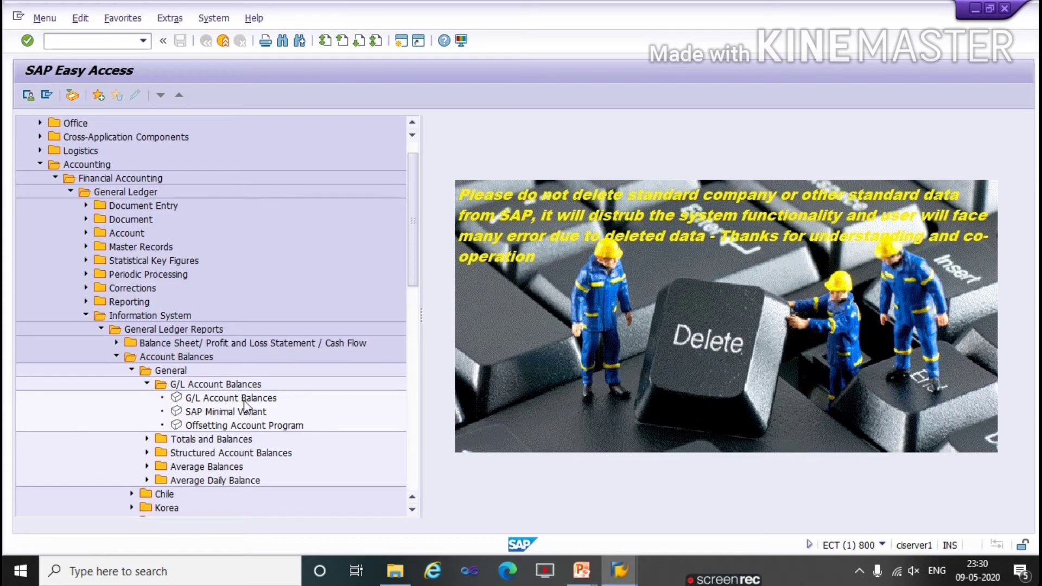
double_click(179, 401)
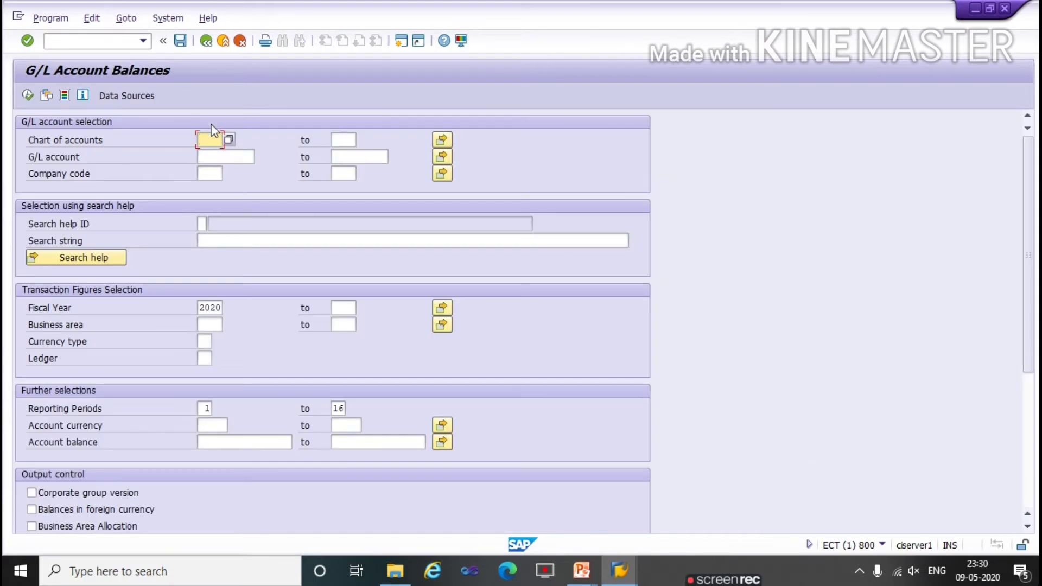
- Run the G/L account balances report for chart of accounts TATA and company code TATA
text(TATA)
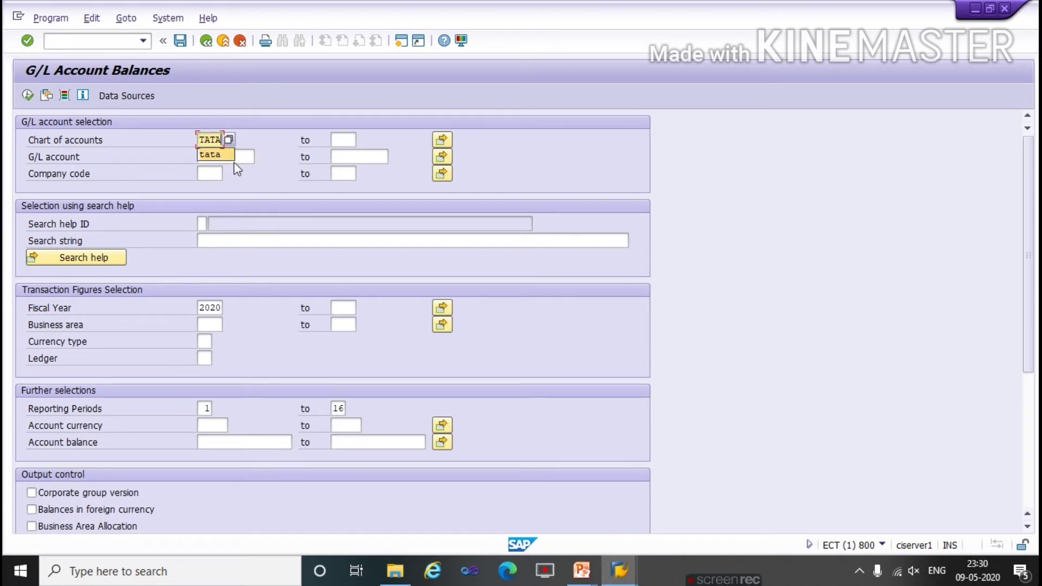
click(213, 174)
text(TATA)
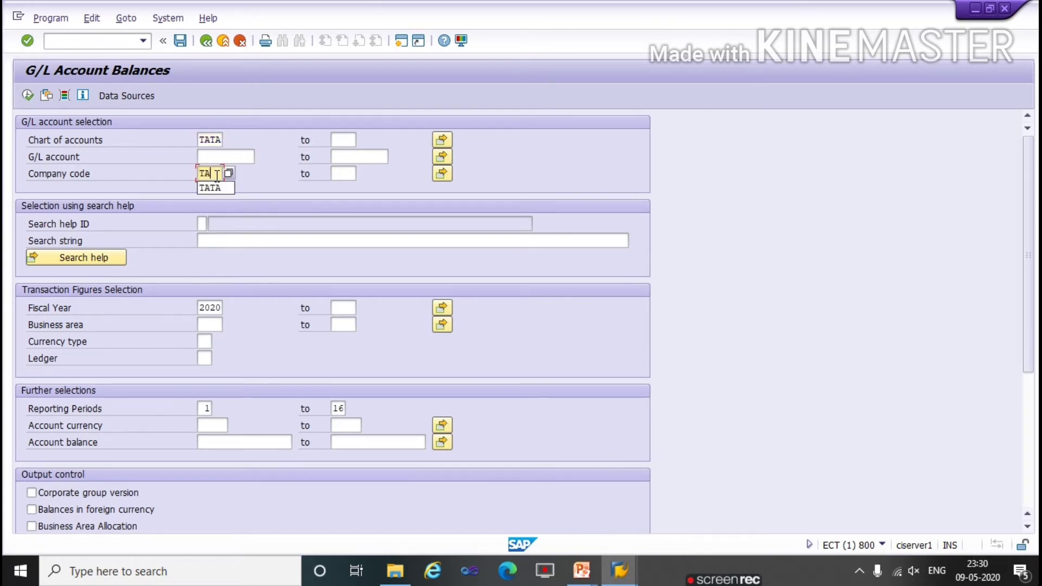
click(28, 96)
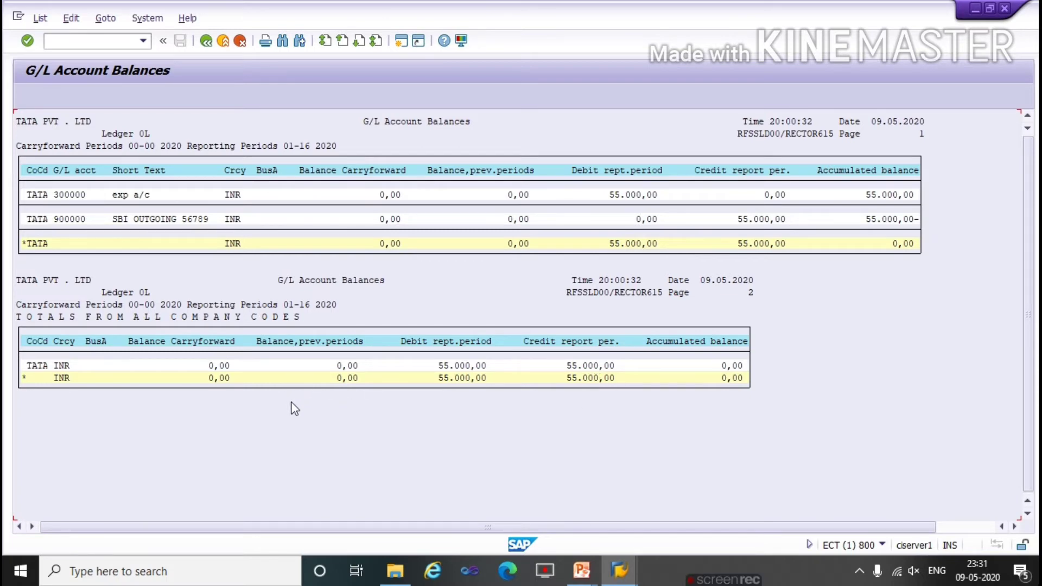
- Return from the G/L account balances list to the SAP Easy Access screen and check the slide for the next report
click(40, 19)
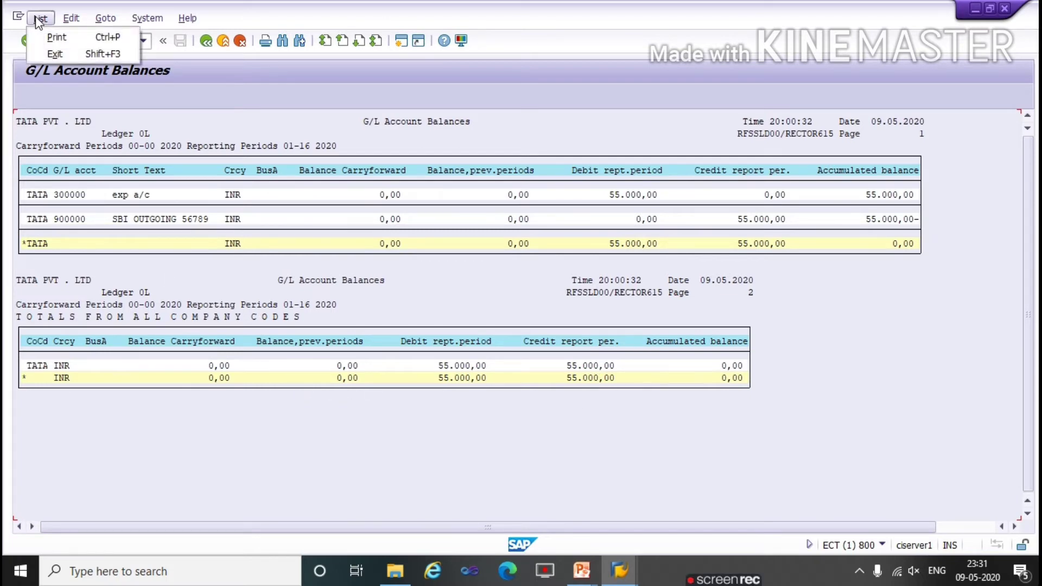
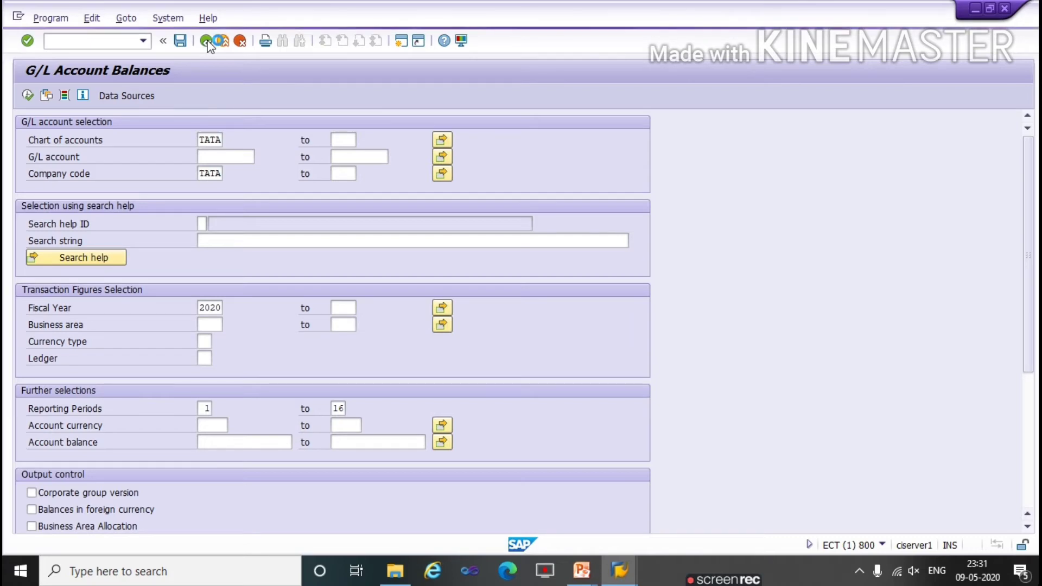
click(207, 42)
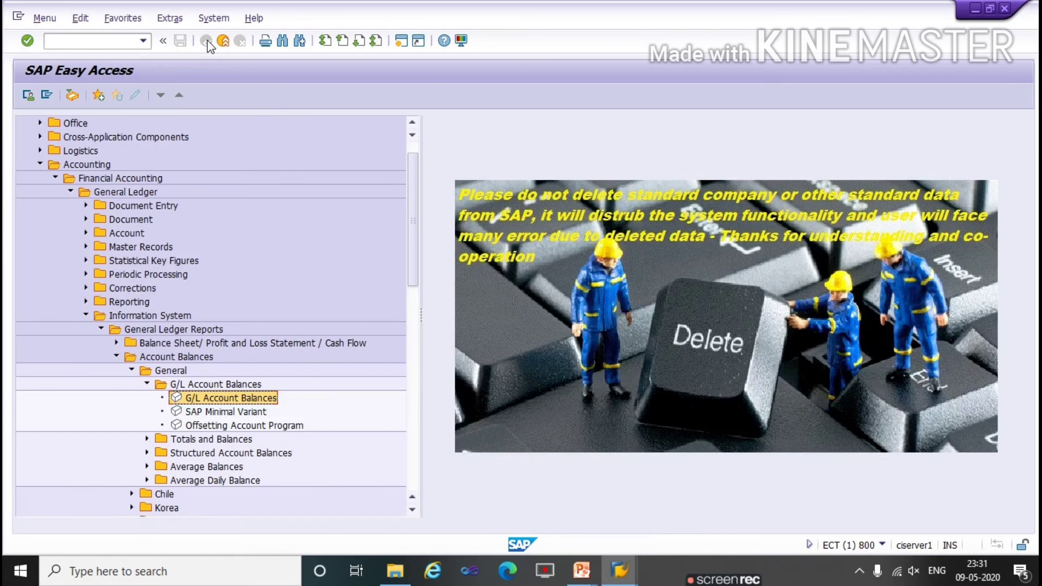
key(alt+Tab)
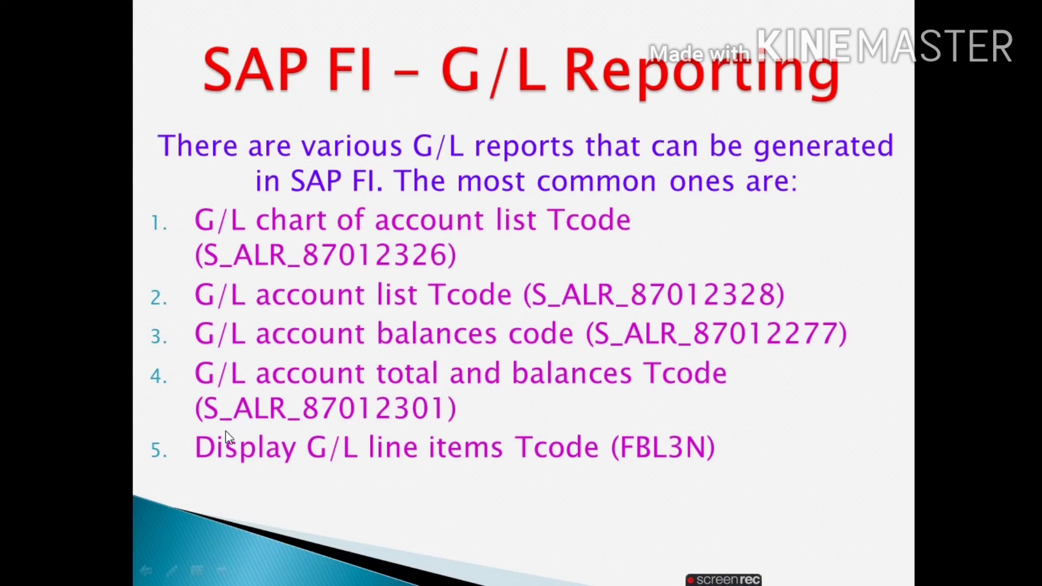
key(alt+Tab)
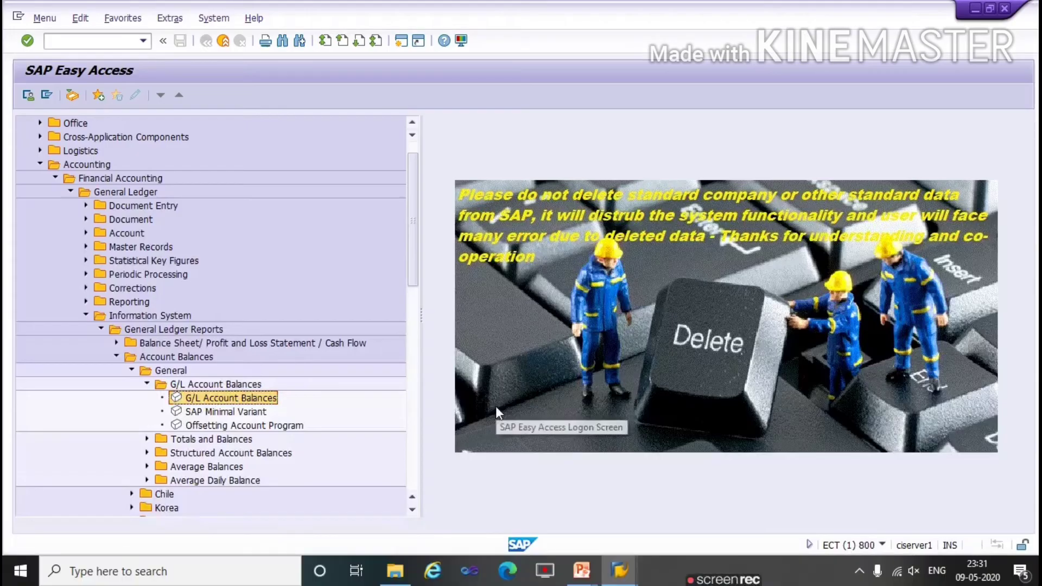
- Collapse the G/L Account Balances folder and open the Totals and Balances report from the general Account Balances reports
click(148, 385)
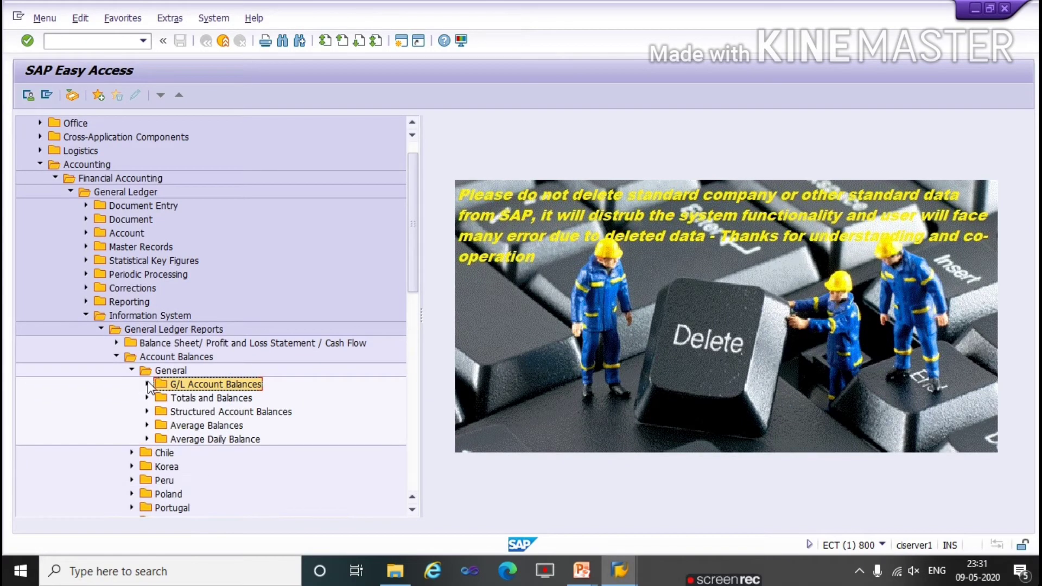
click(132, 371)
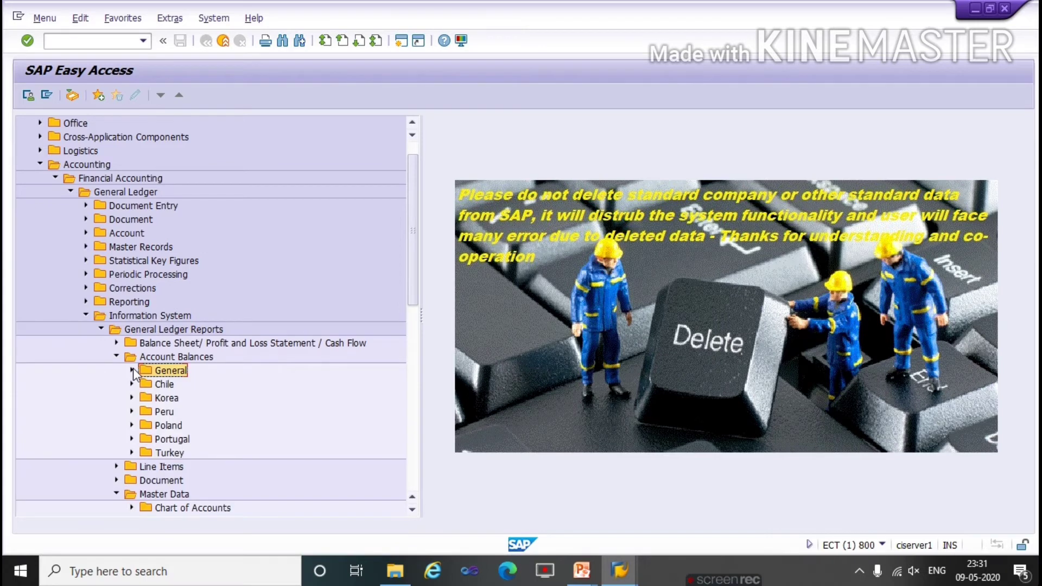
click(132, 371)
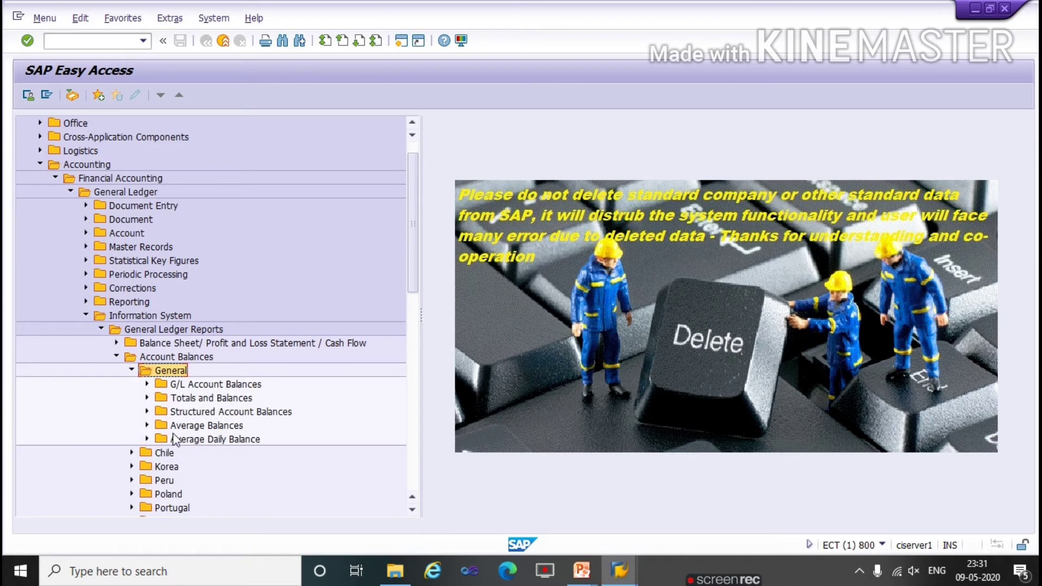
click(147, 399)
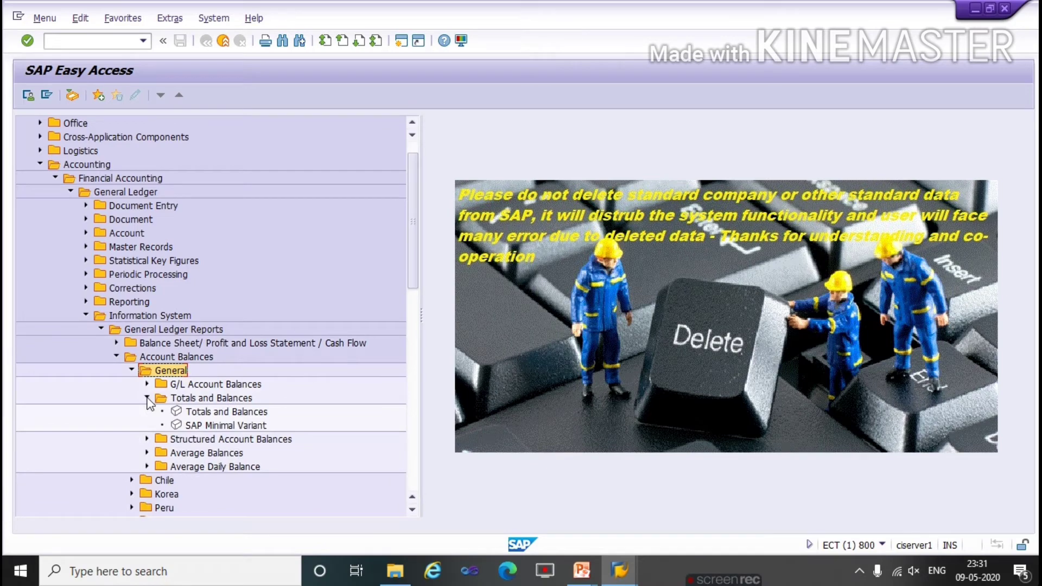
double_click(175, 412)
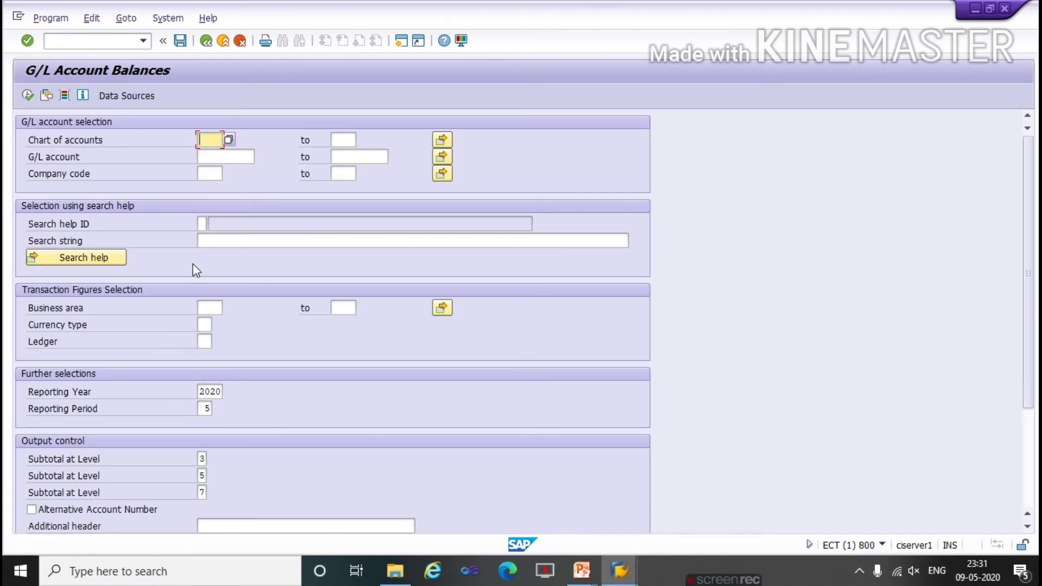
- Run the totals and balances report for chart of accounts TATA and company code TATA
text(TATA)
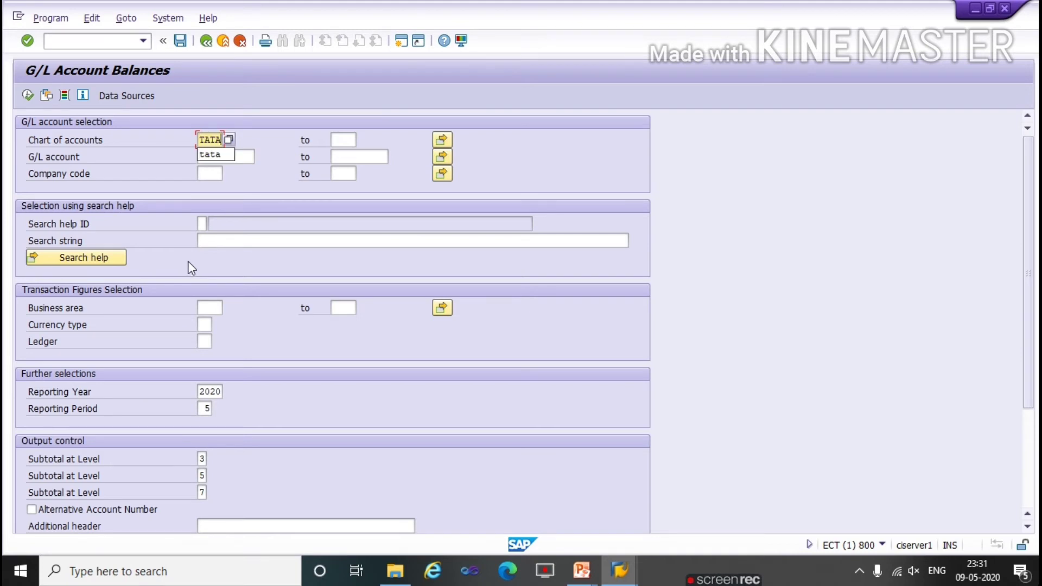
click(214, 173)
text(TATA)
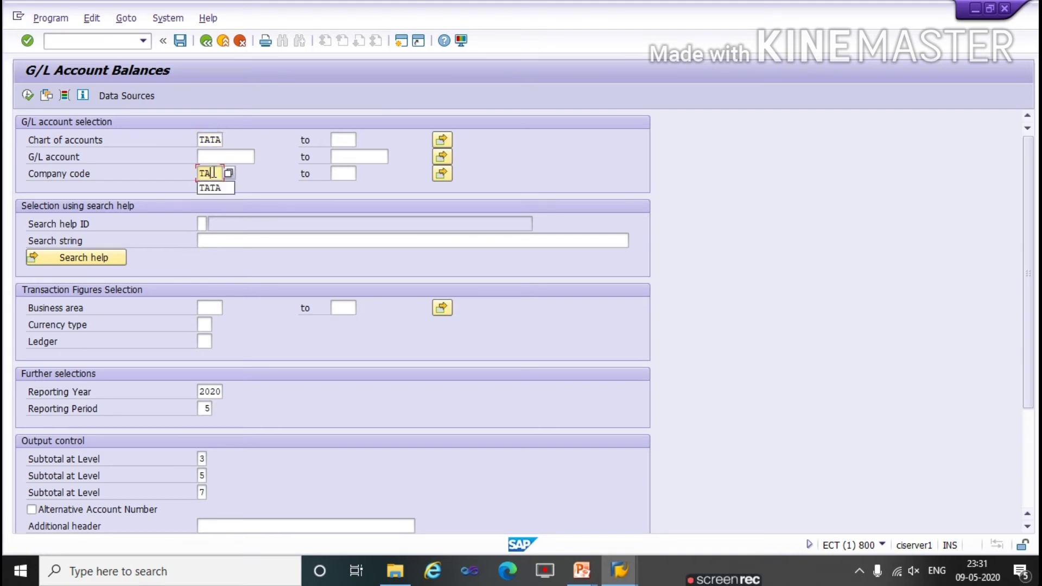
click(28, 96)
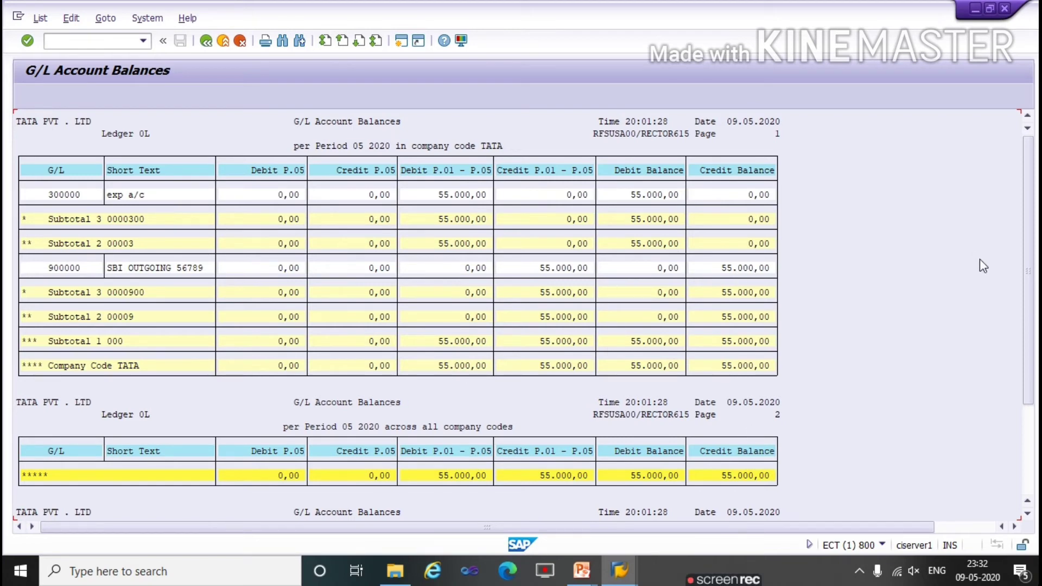
- Examine the remaining pages of the totals and balances report and the list's output options
drag(1027, 279, 1024, 356)
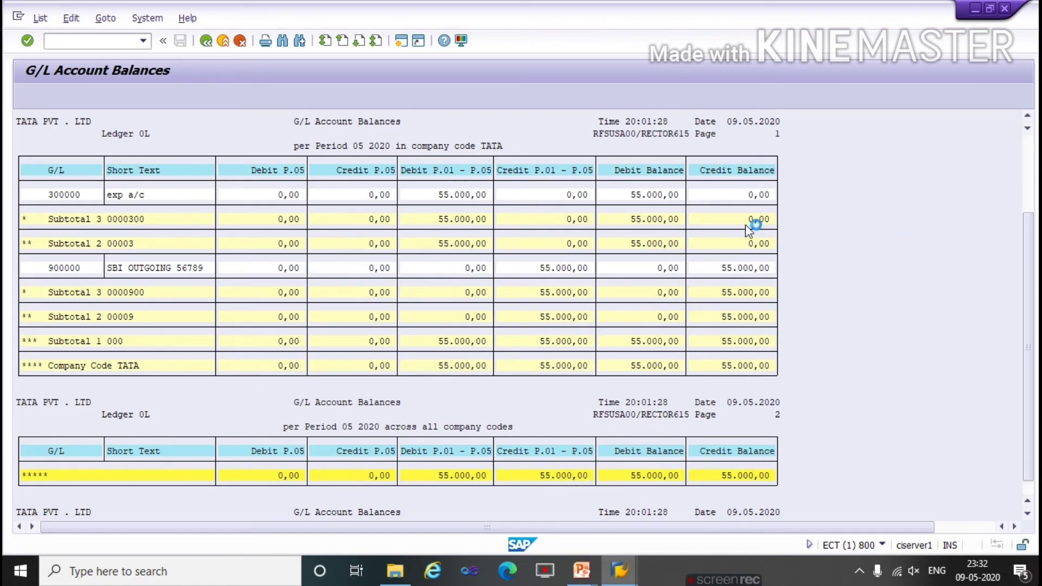
click(38, 19)
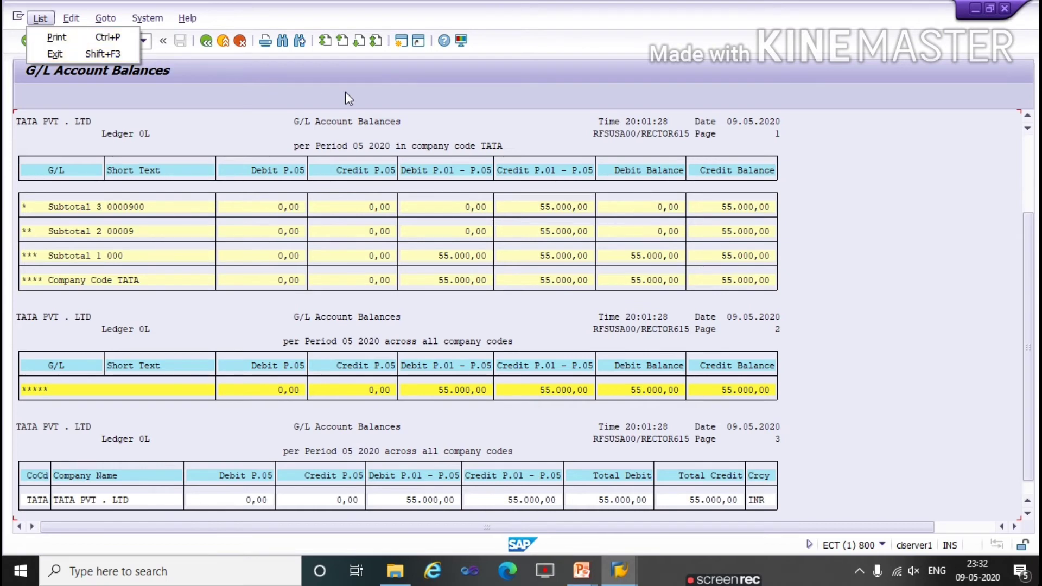
key(Escape)
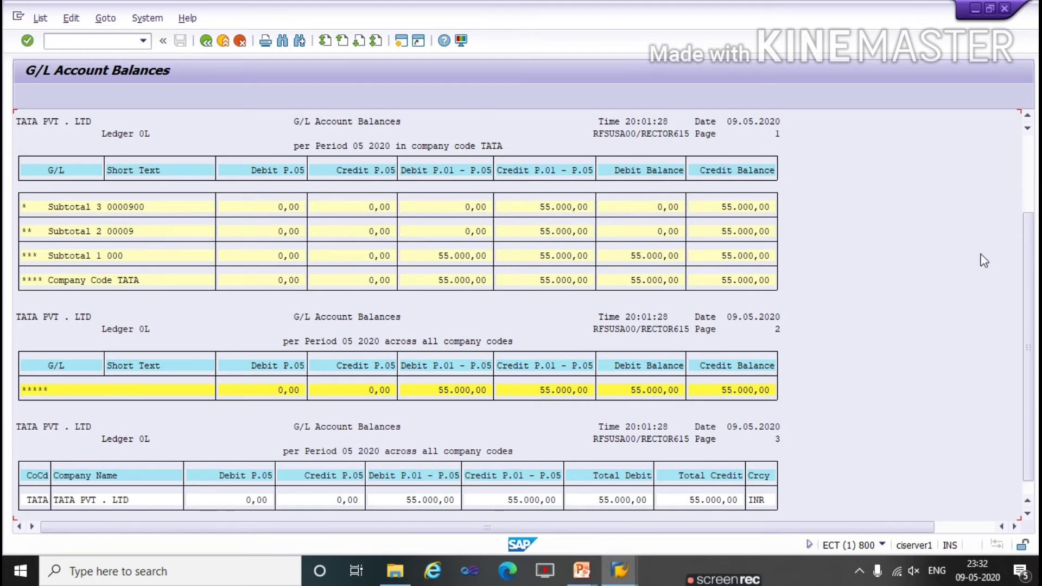
- Check the slide for the last report's transaction code and return to the SAP Easy Access screen
key(alt+Tab)
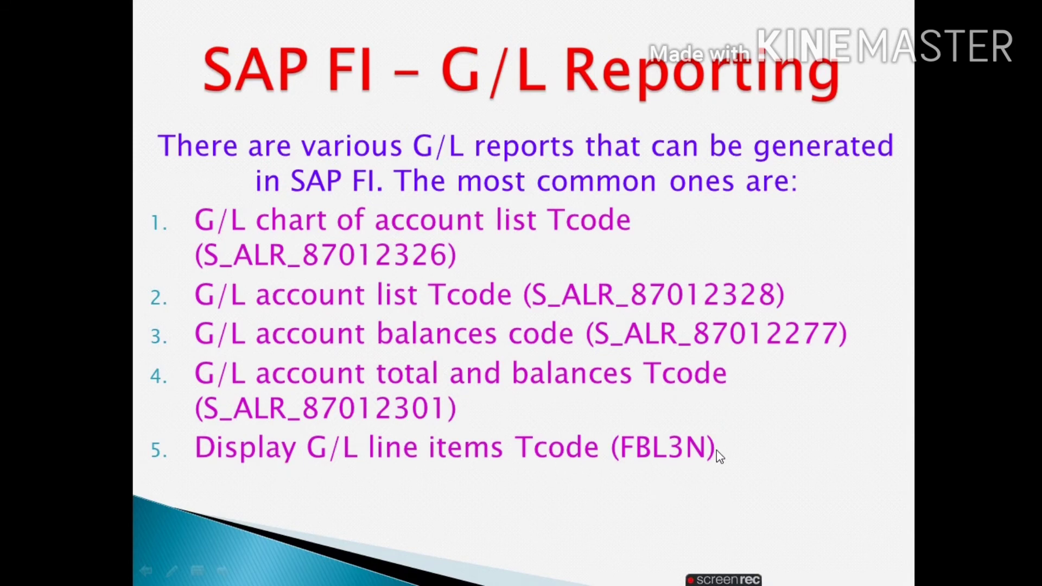
key(alt+Tab)
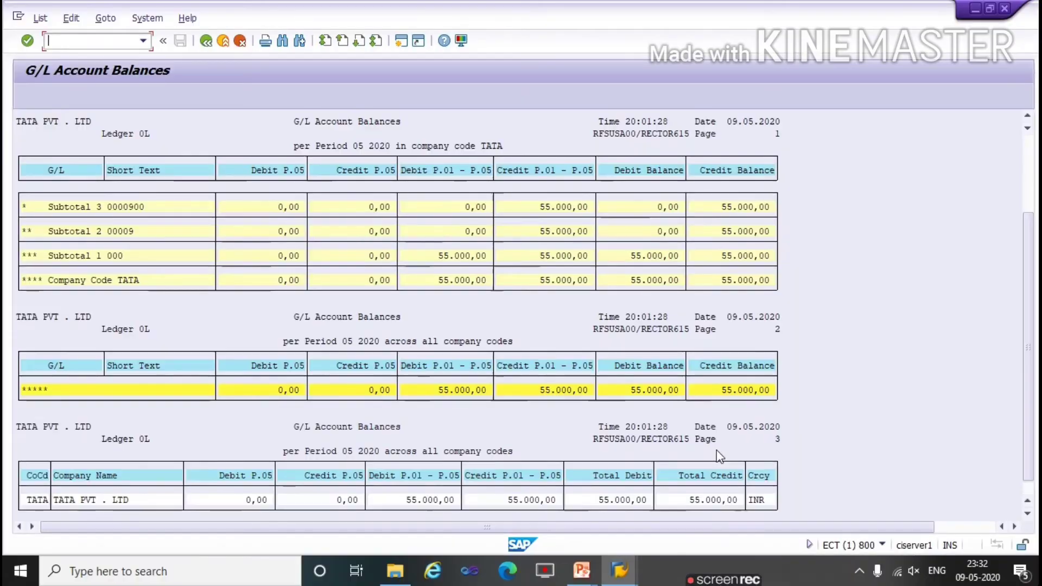
click(206, 42)
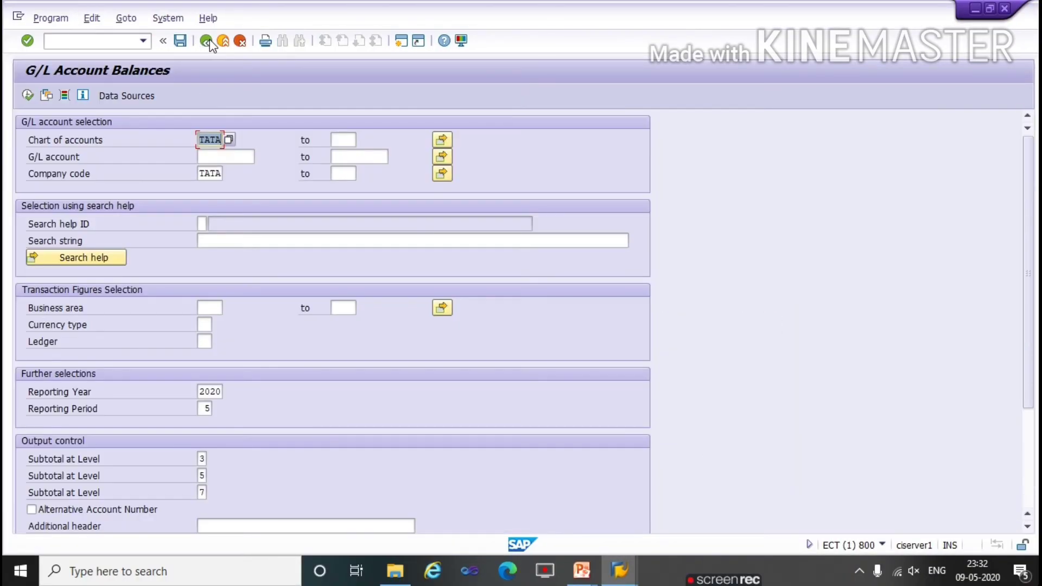
click(209, 42)
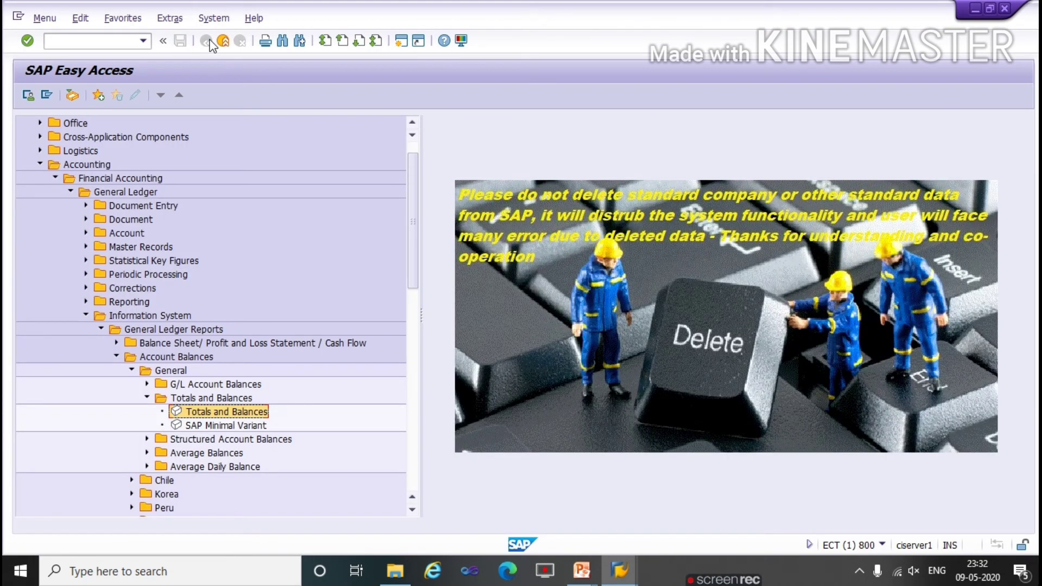
- Start the G/L account line item display with transaction FBL3N and execute it for all items of company code TATA
click(98, 41)
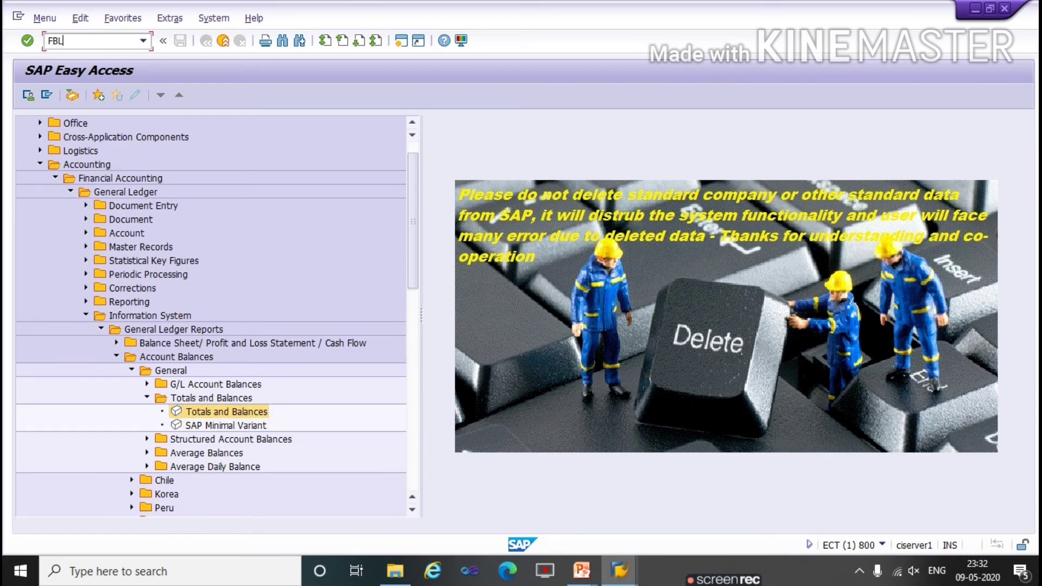
key(Return)
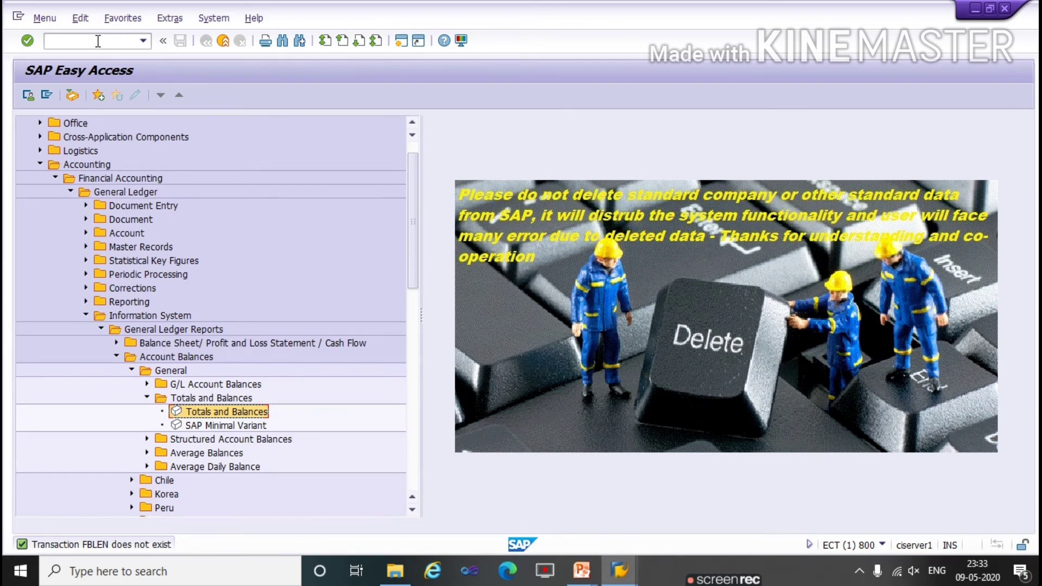
click(97, 40)
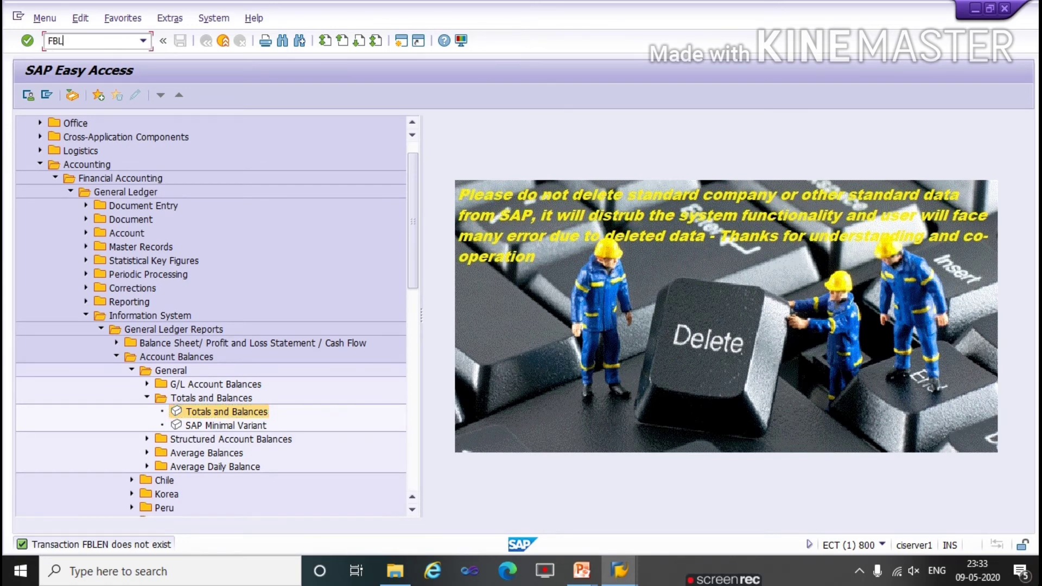
key(Return)
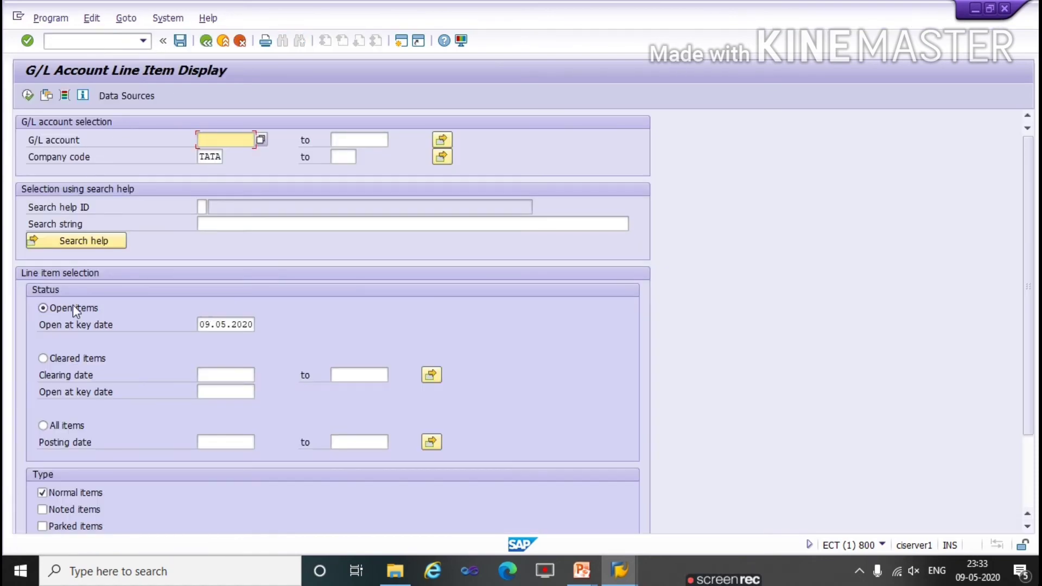
click(61, 426)
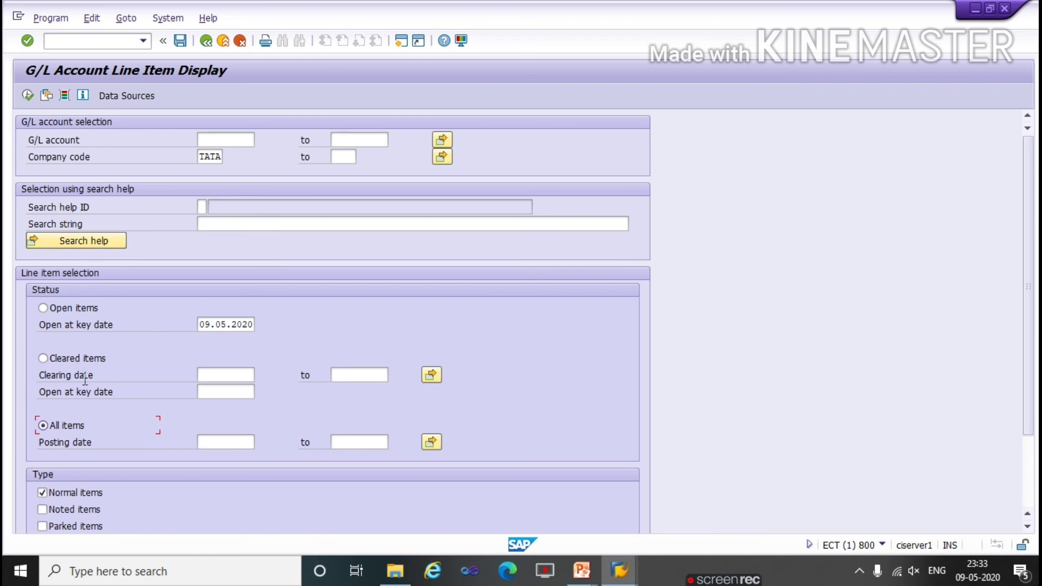
click(28, 96)
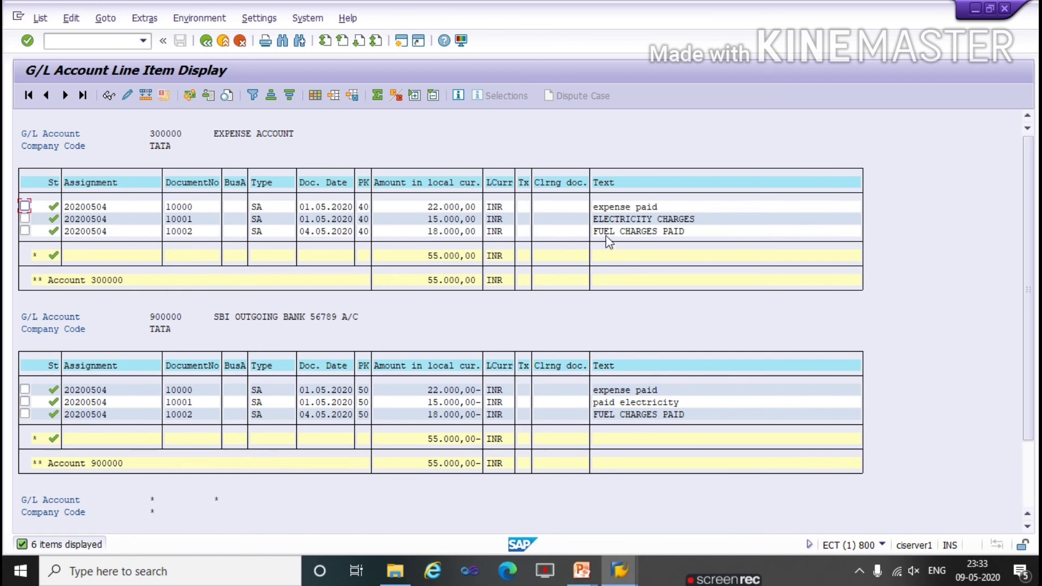
- Examine the expense account's ELECTRICITY CHARGES line item and its document's data entry view, and return to the line item selection screen
double_click(397, 218)
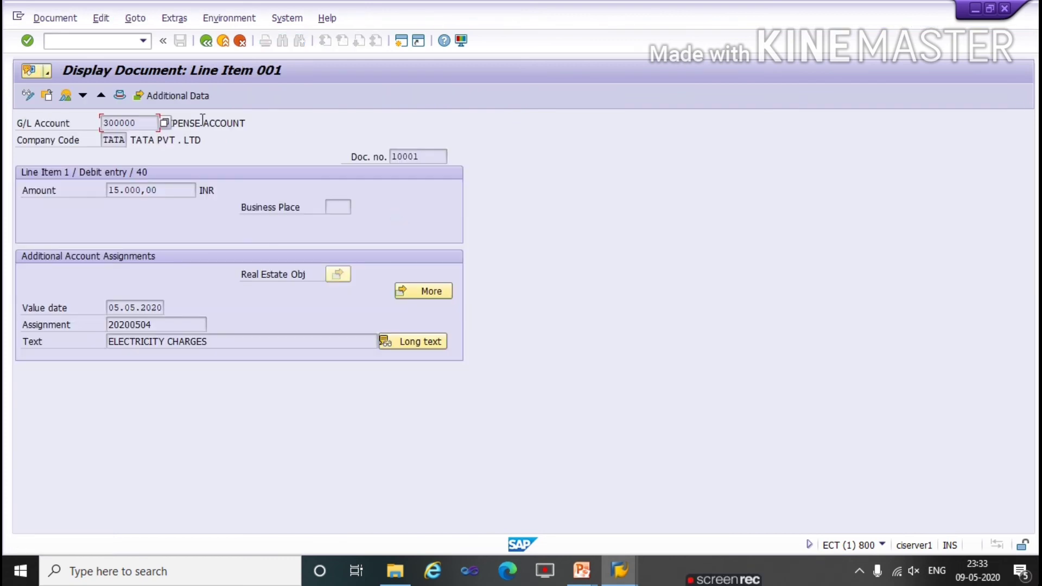
click(63, 96)
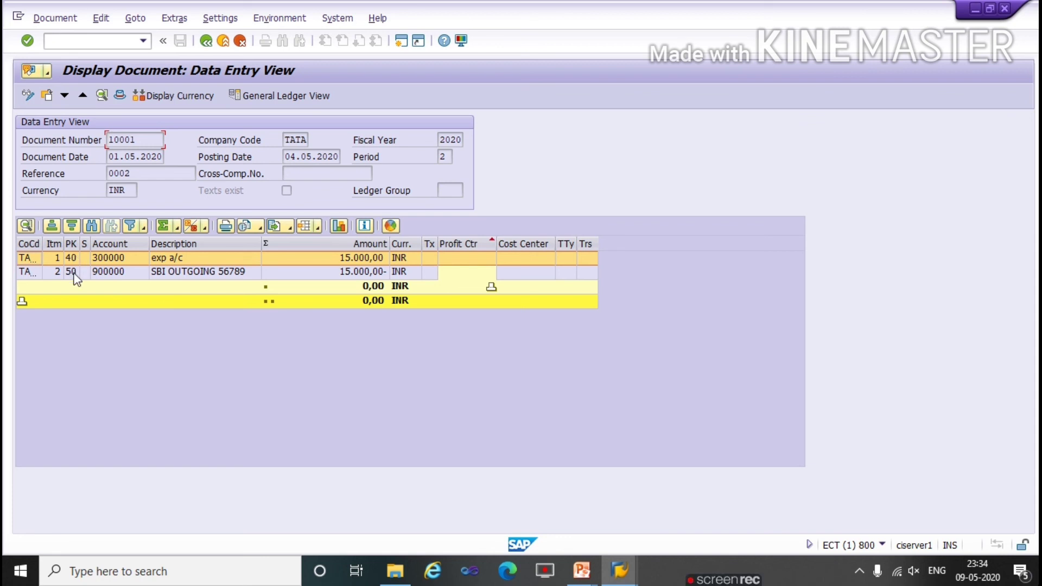
click(206, 41)
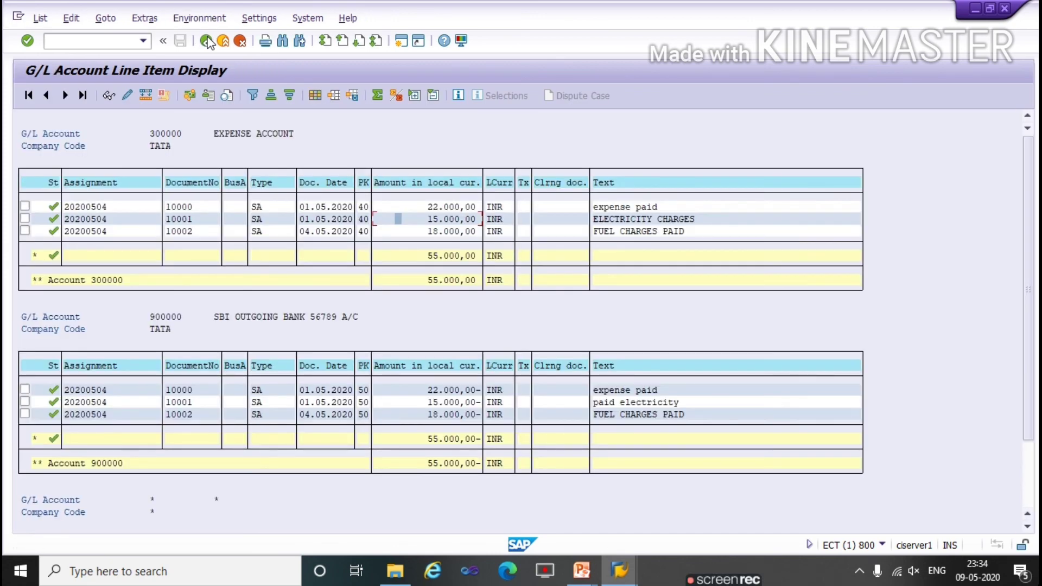
click(206, 41)
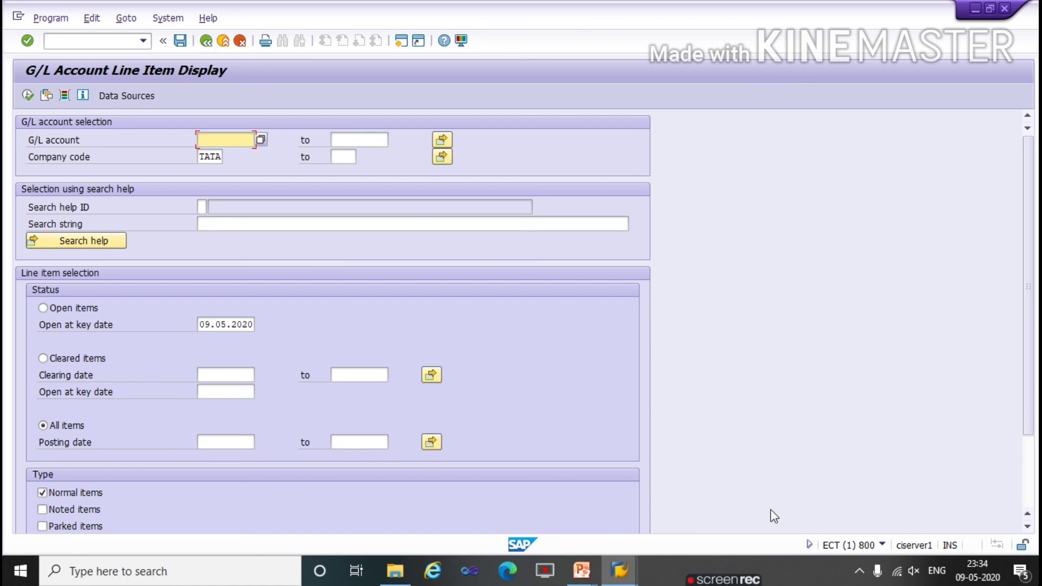
mouse_move(732, 577)
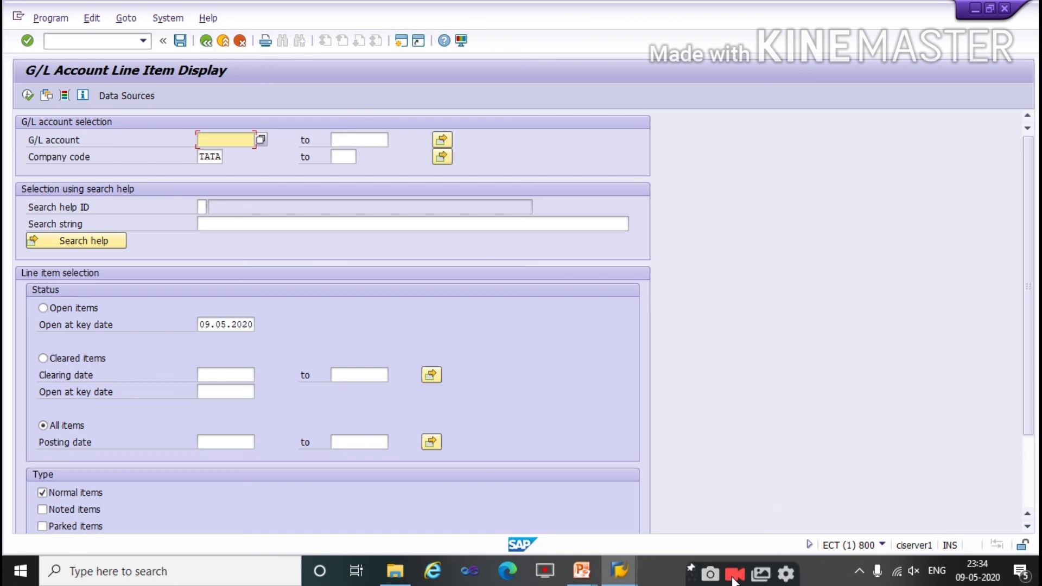